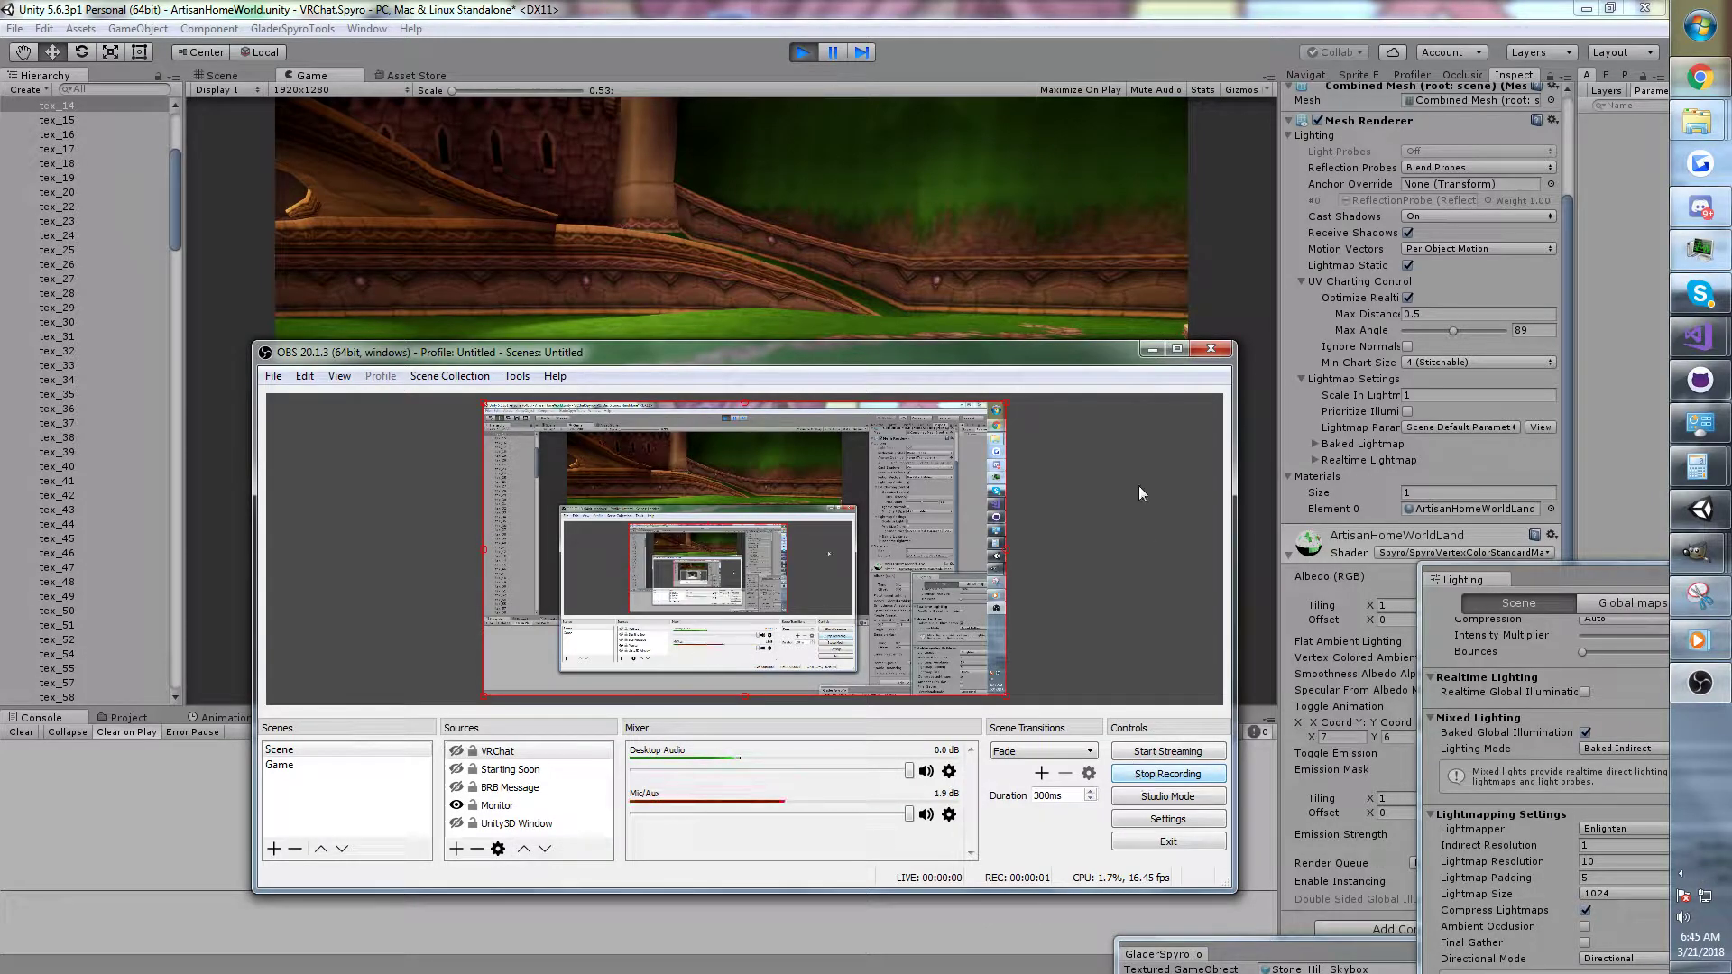
Collapse the s1-1_011-n.T object in the Hierarchy and move through the running level in the Game view.
click(1151, 350)
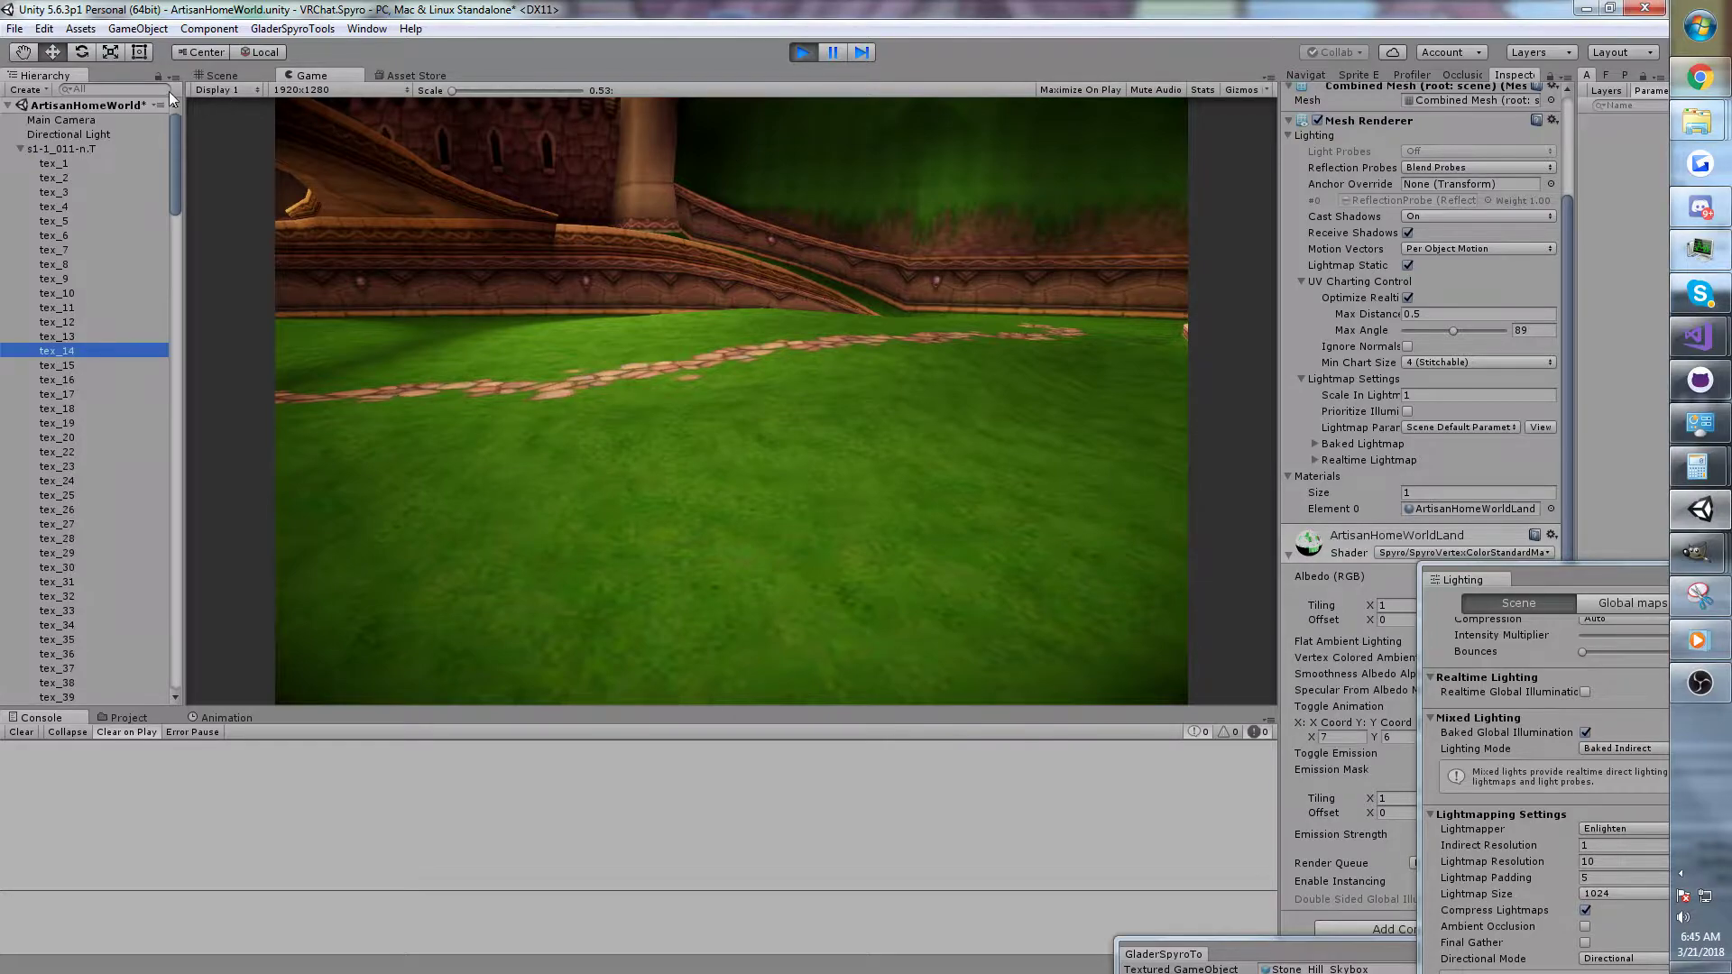
click(18, 149)
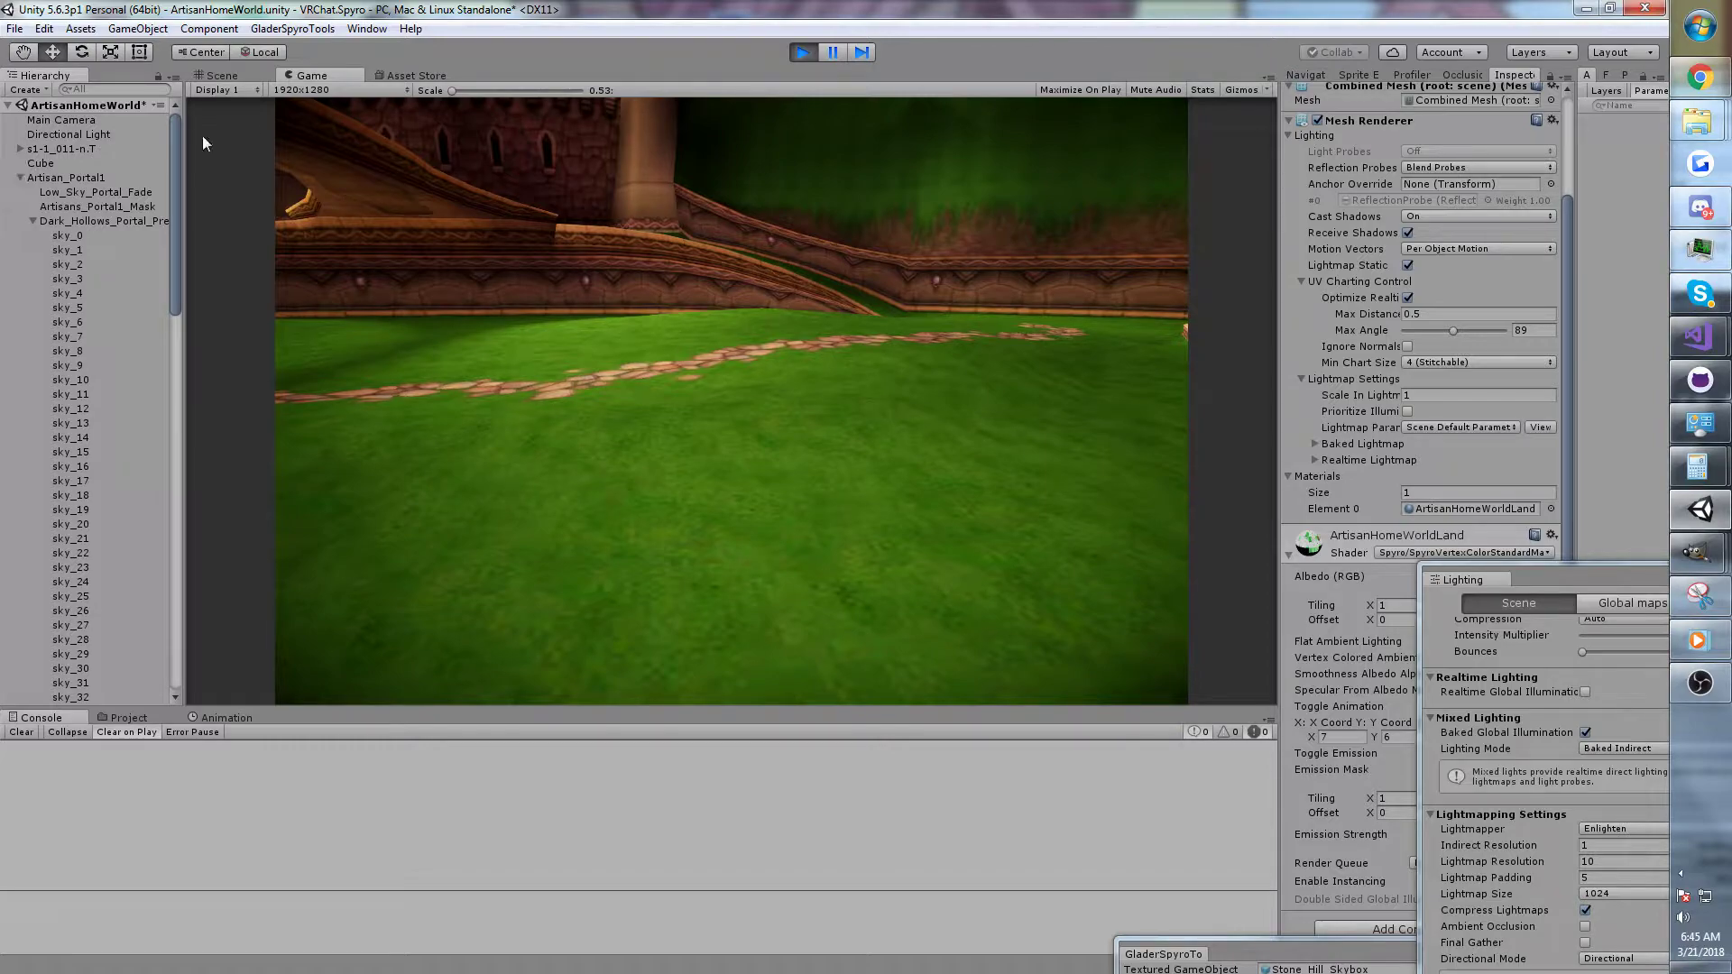
click(312, 77)
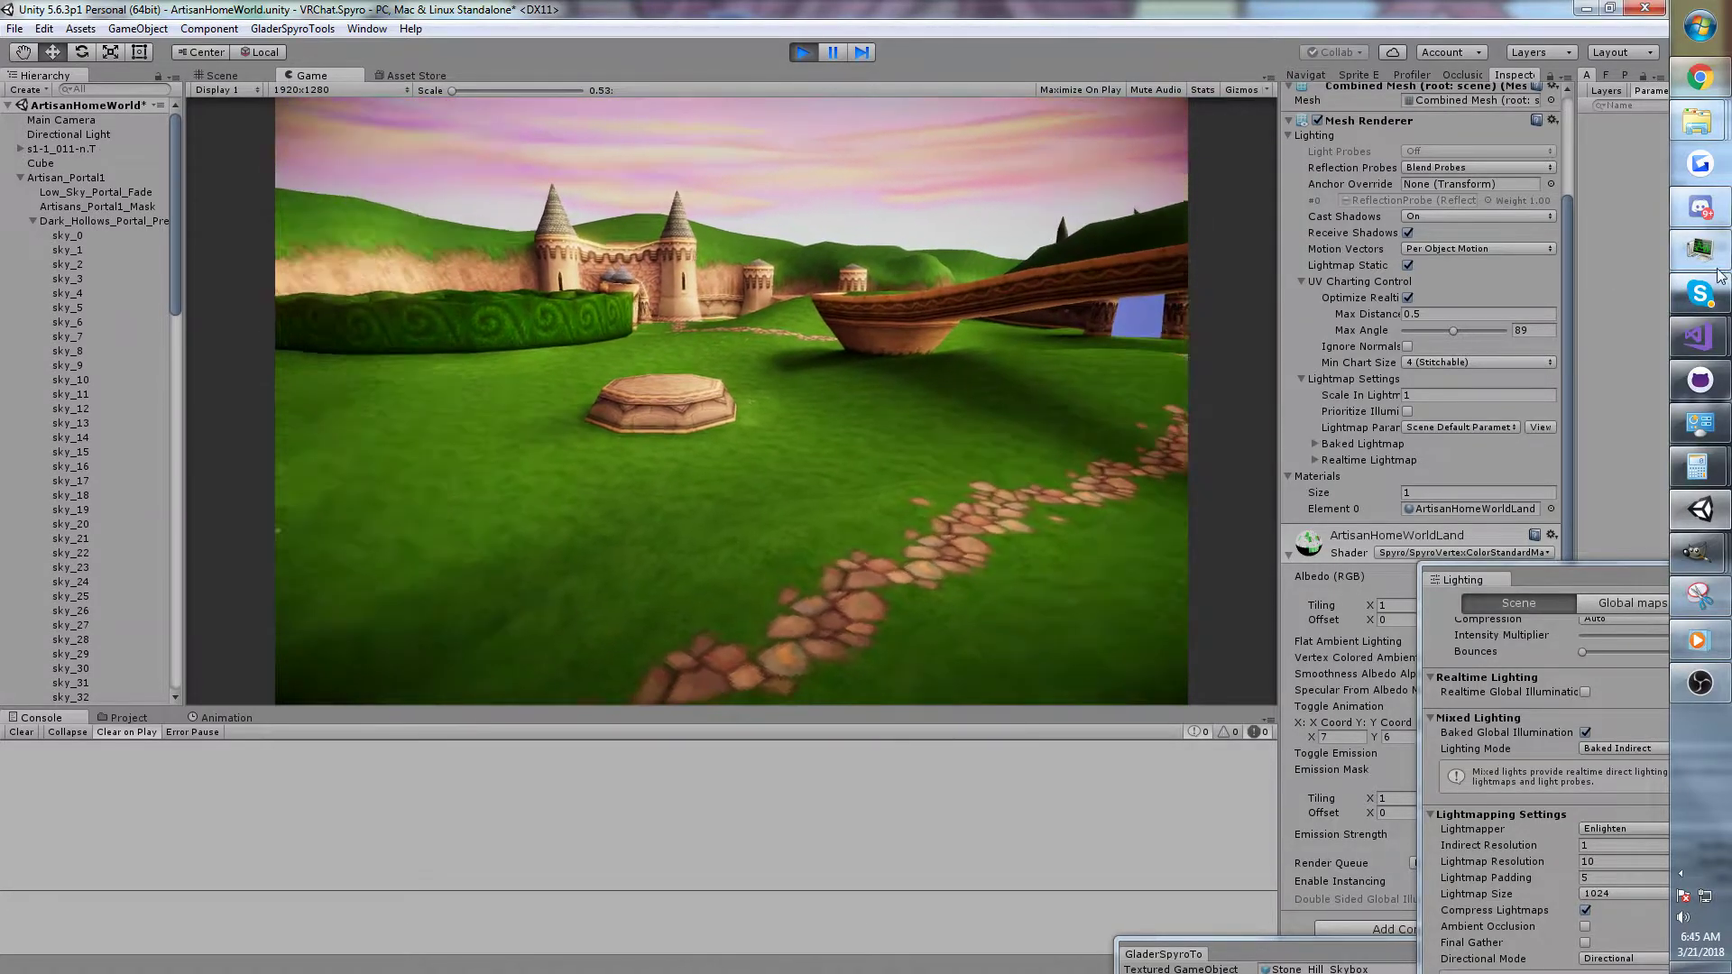
key(w)
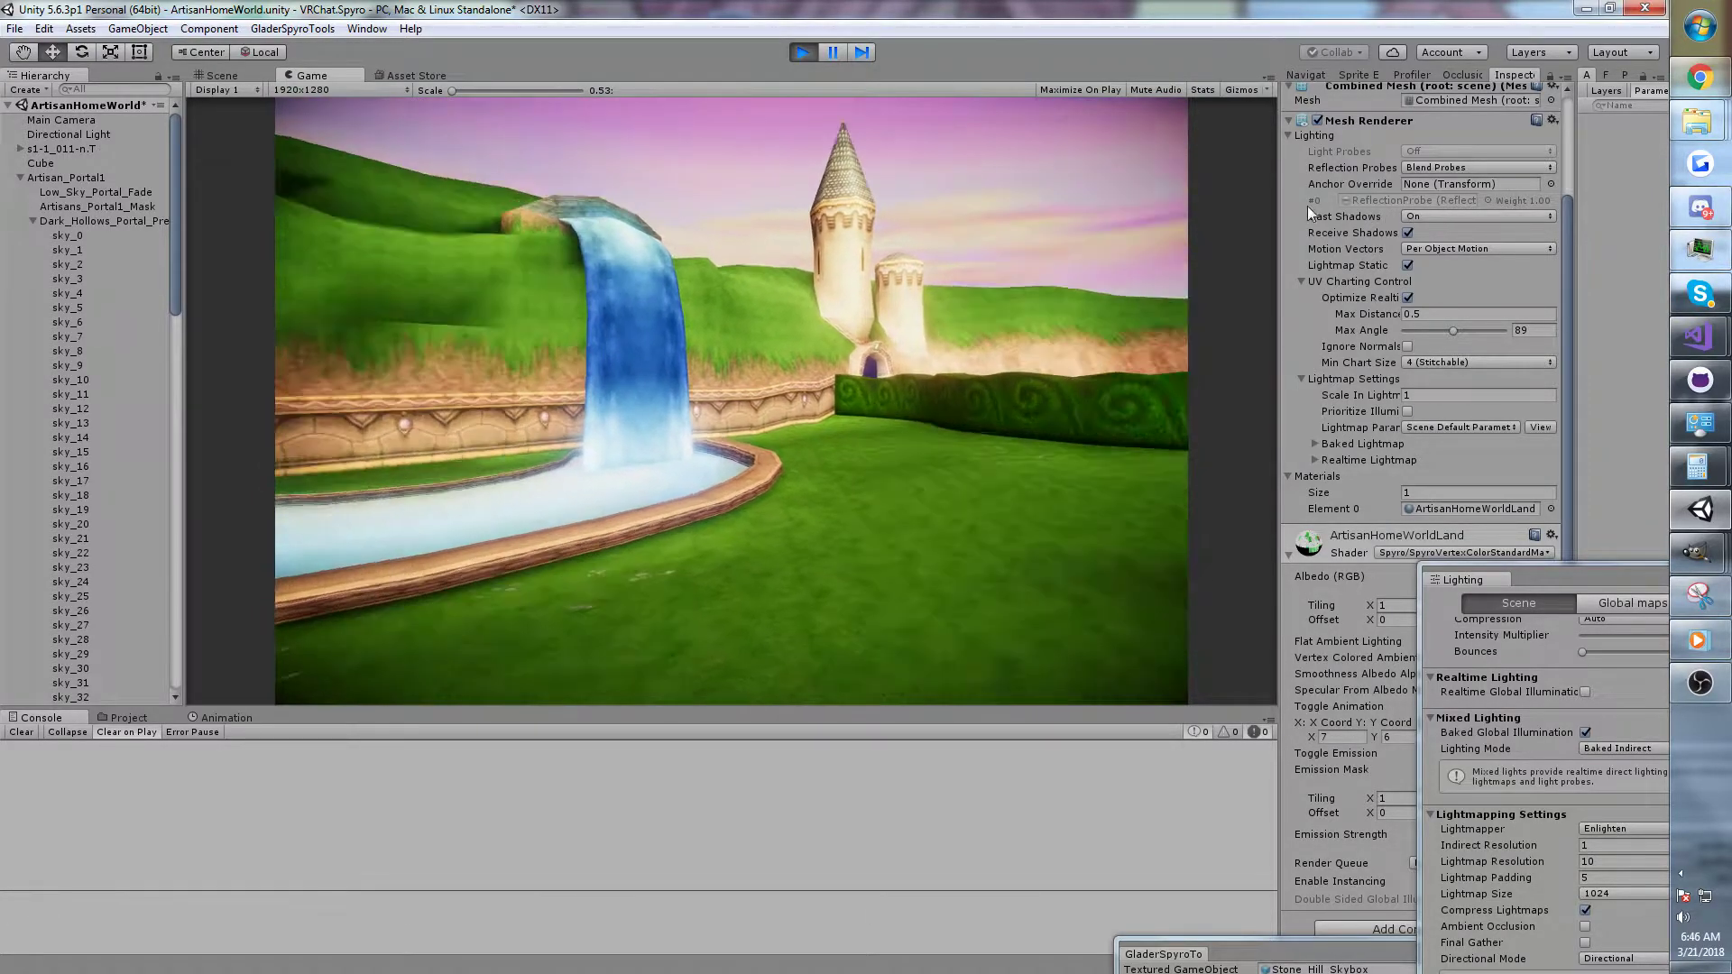
Return to the Scene view, go to the twin waterfalls and close the floating Lighting window.
click(222, 76)
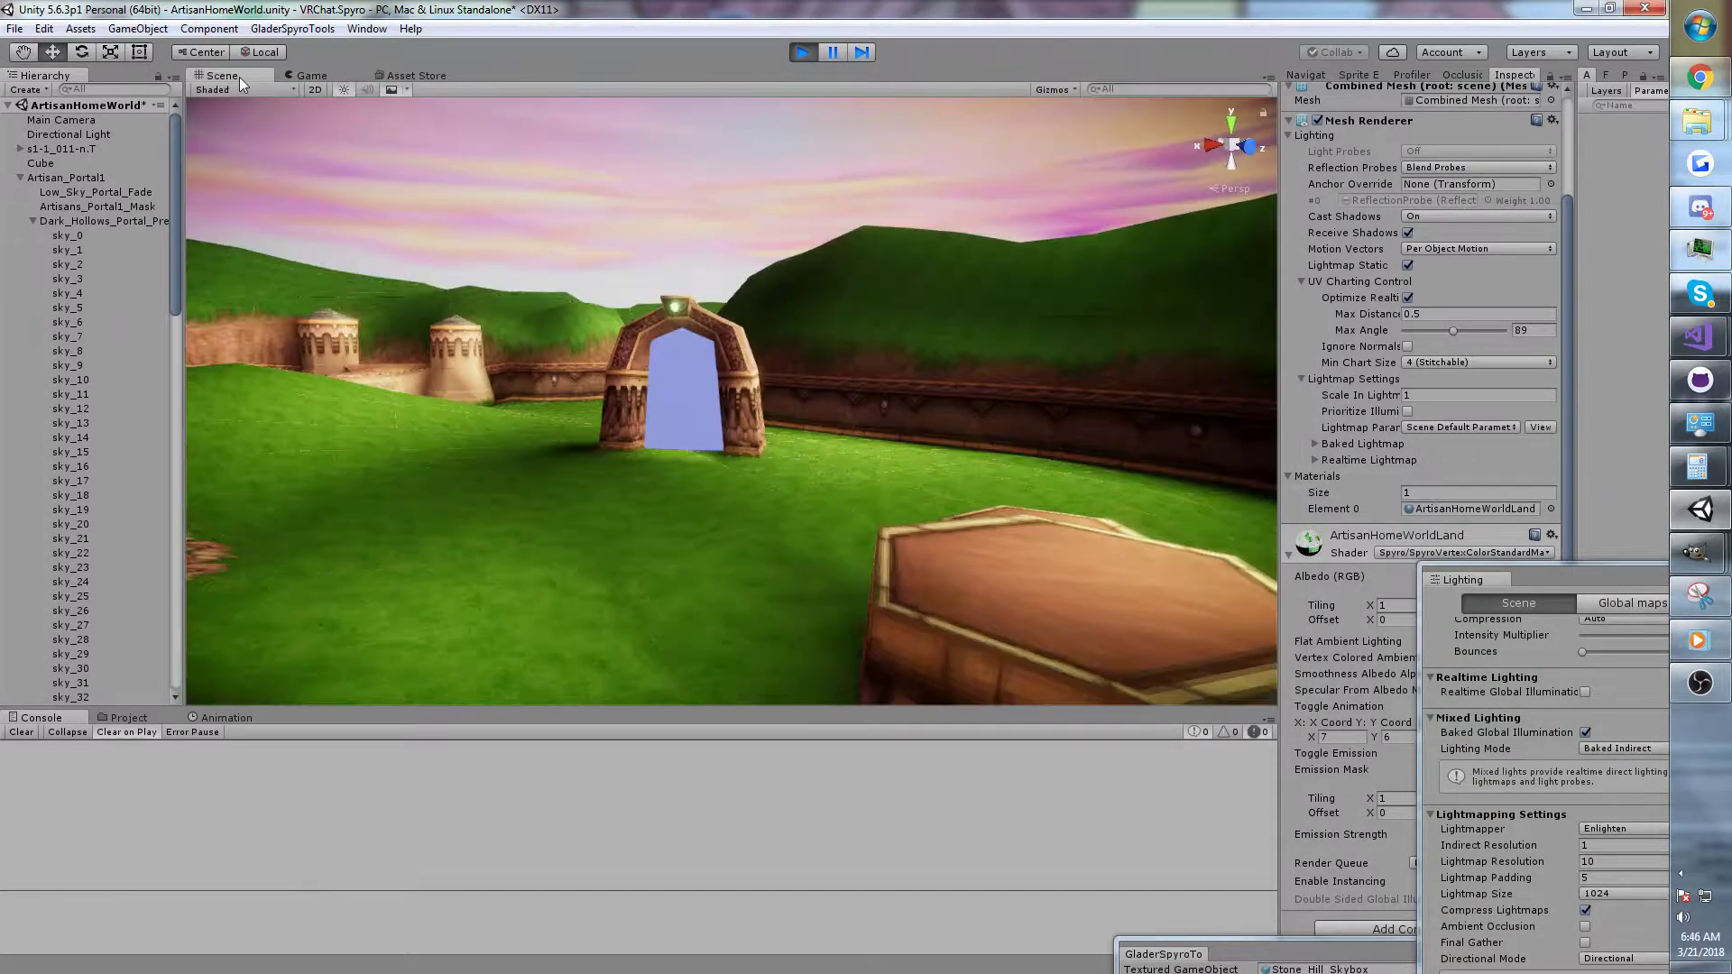
right_drag(632, 253, 1660, 361)
key(w)
click(1699, 552)
drag(1498, 580, 1227, 571)
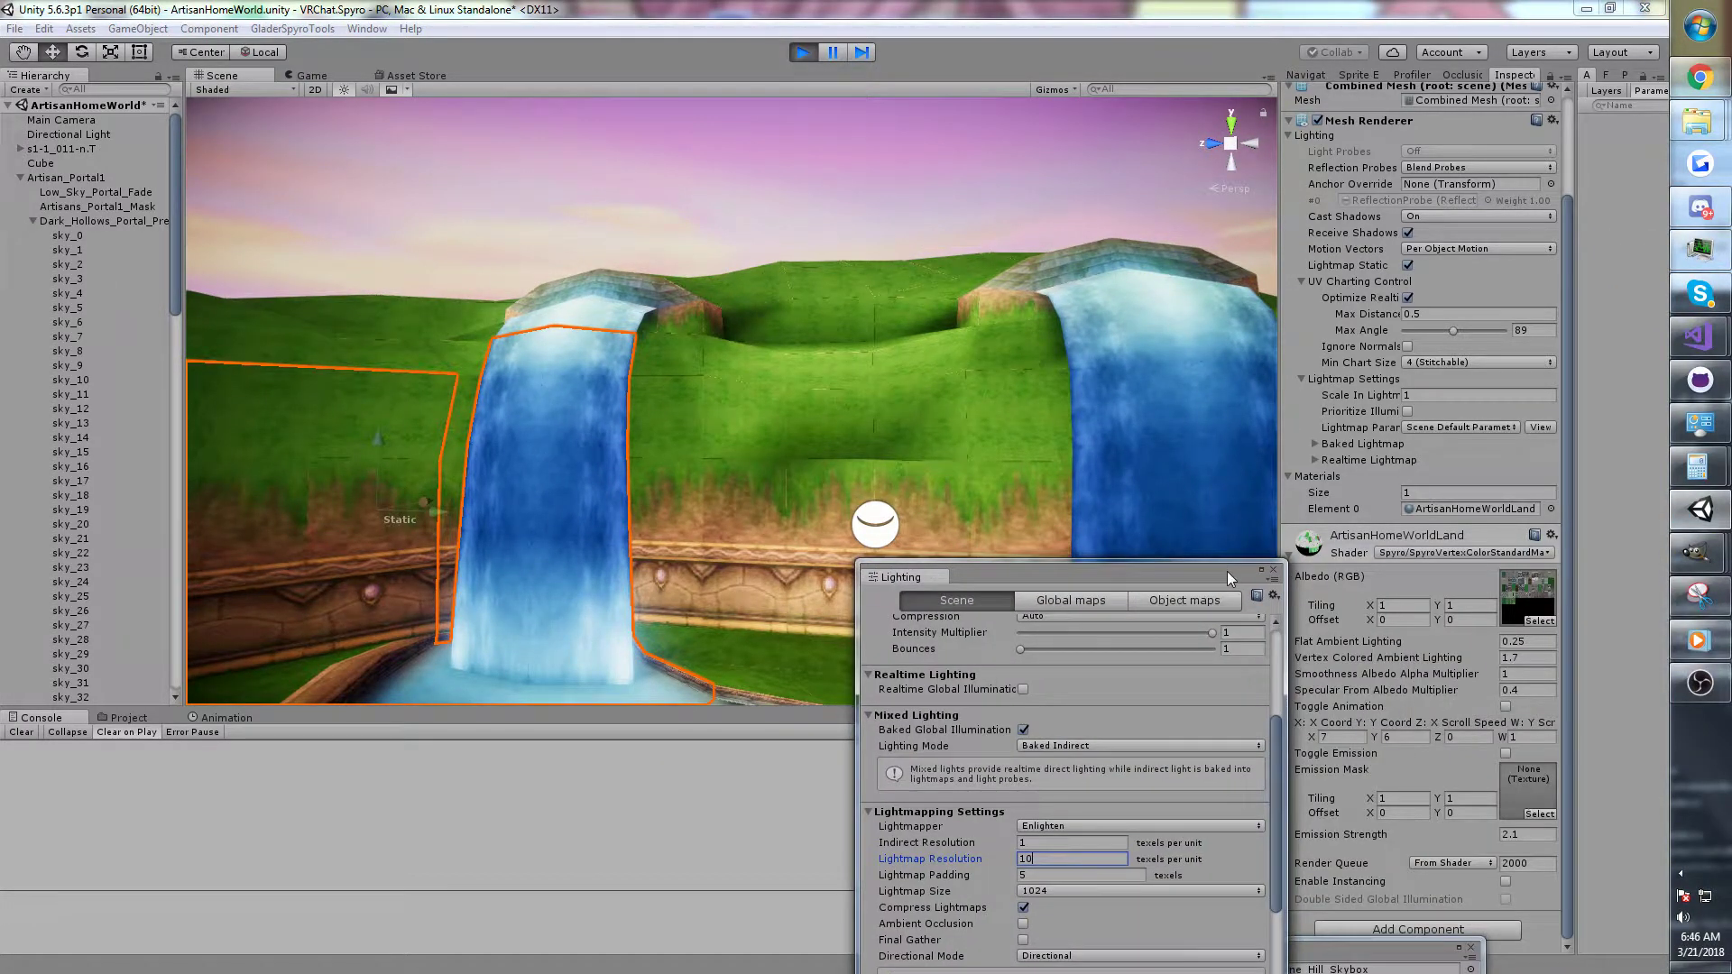
click(1273, 570)
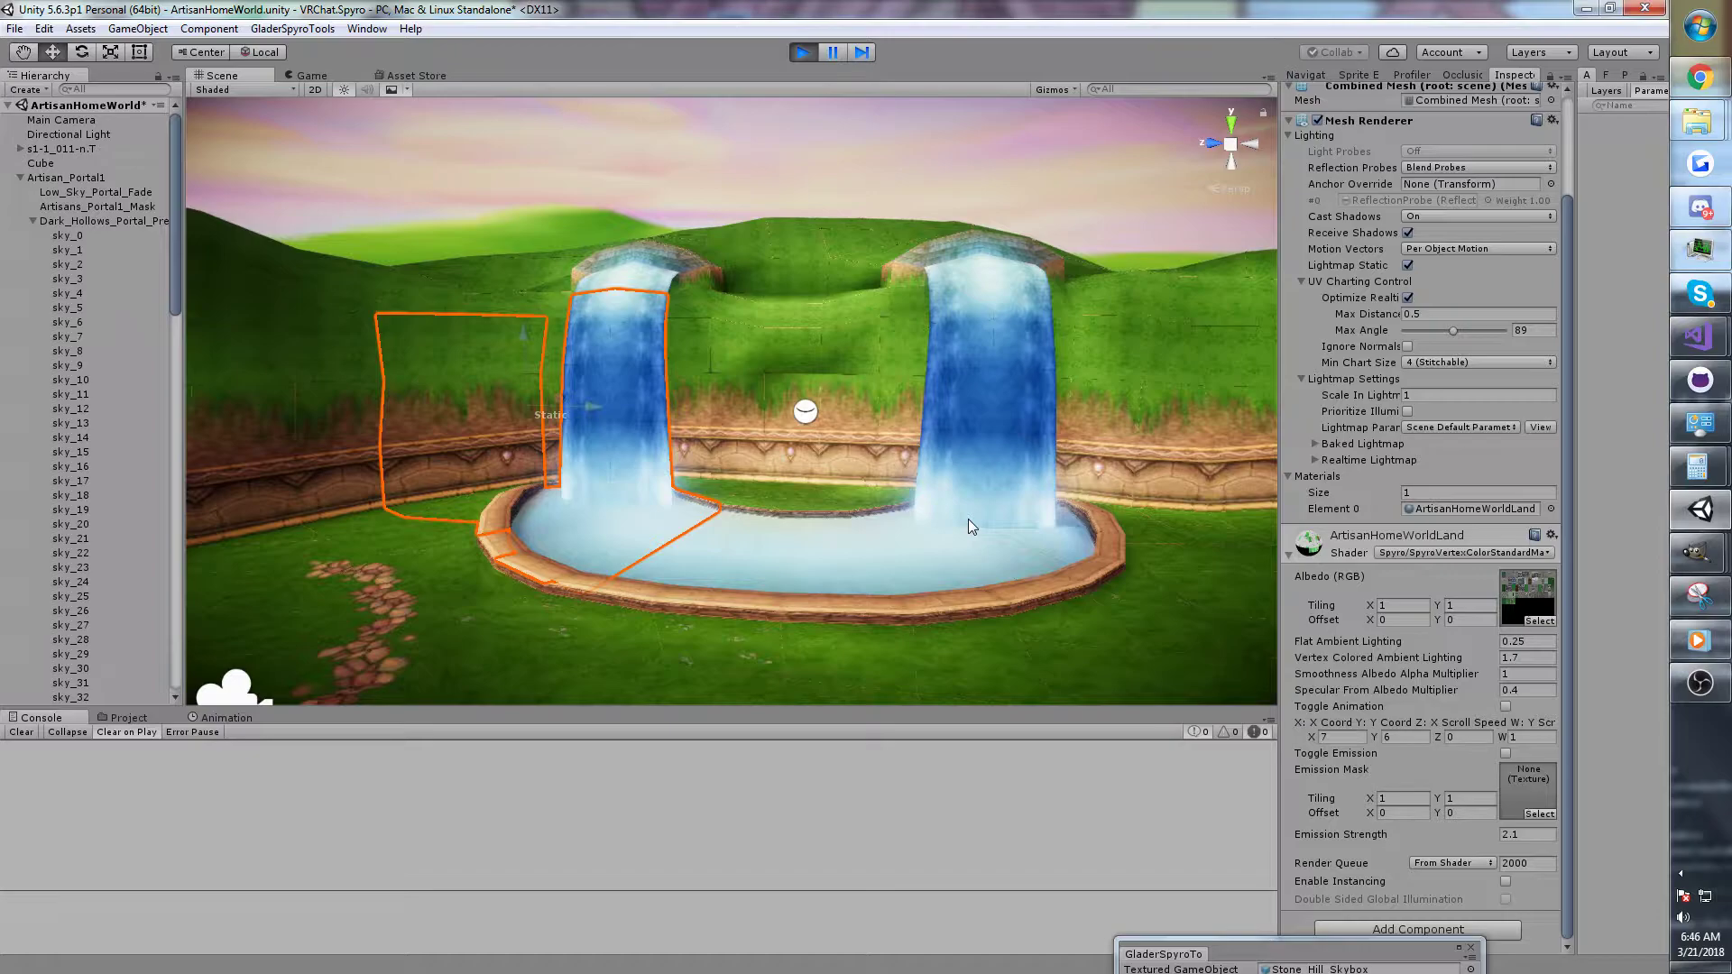
Enable texture animation on the ArtisanHomeWorldLand material and check the waterfalls and pool.
right_drag(971, 511, 889, 489)
key(w)
key(s)
key(w)
key(s)
key(w)
key(s)
key(w)
key(s)
key(w)
click(1506, 706)
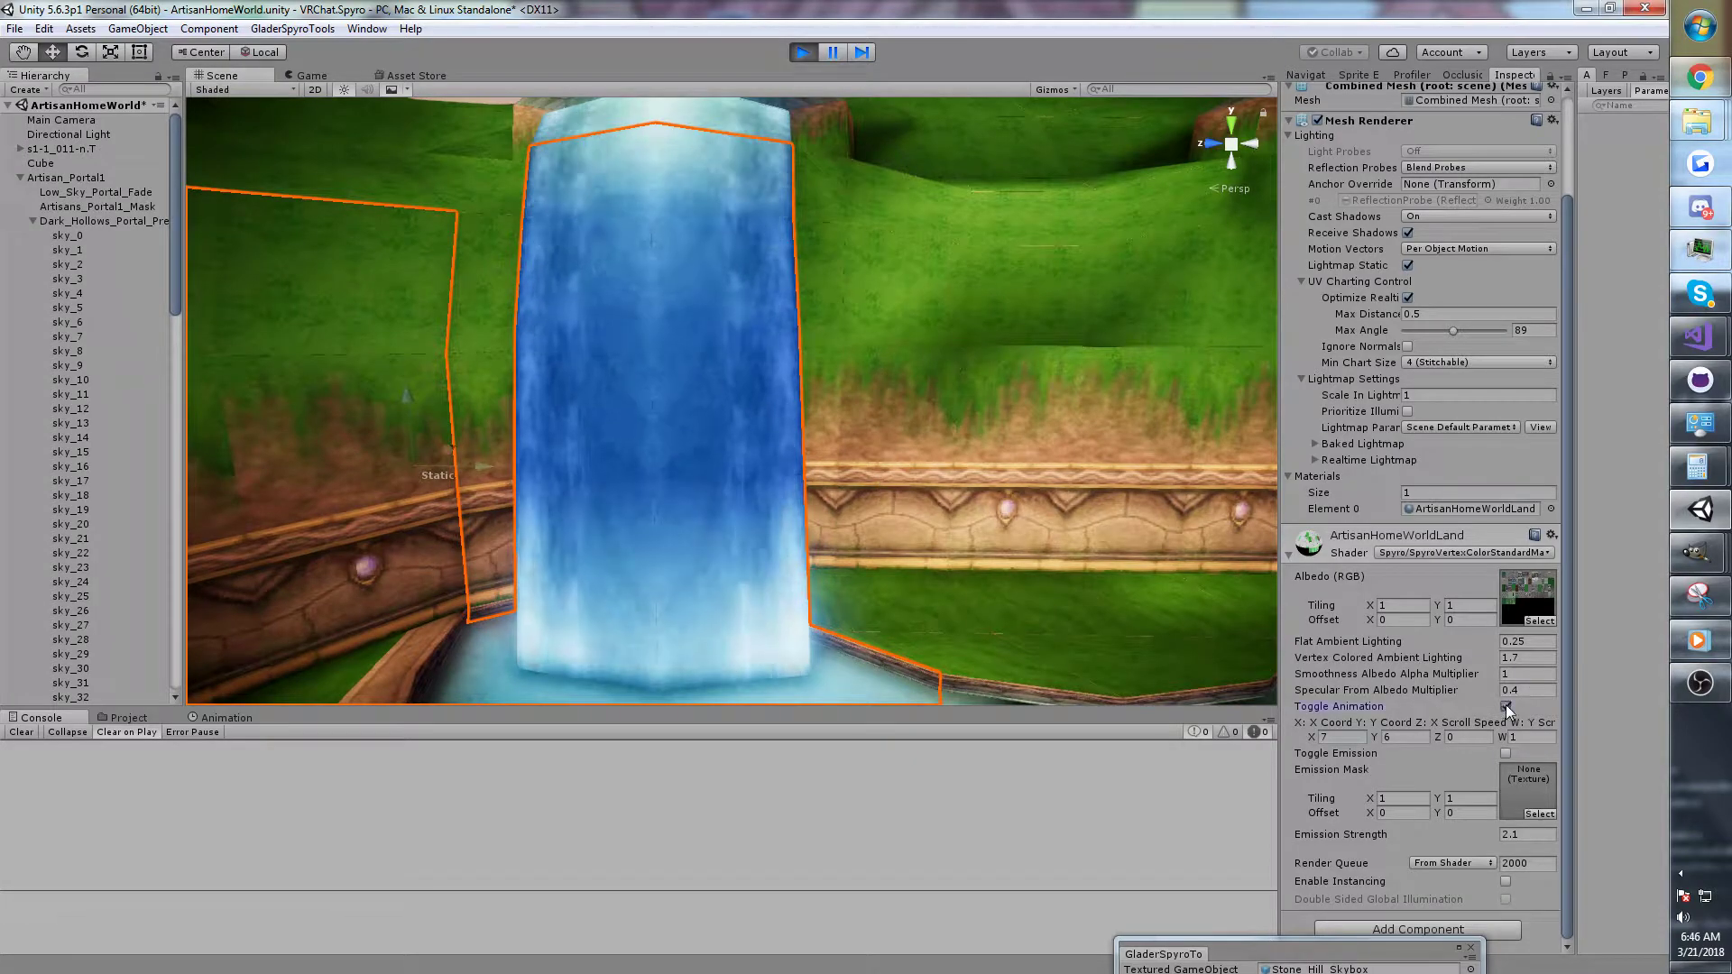
right_drag(973, 427, 1043, 455)
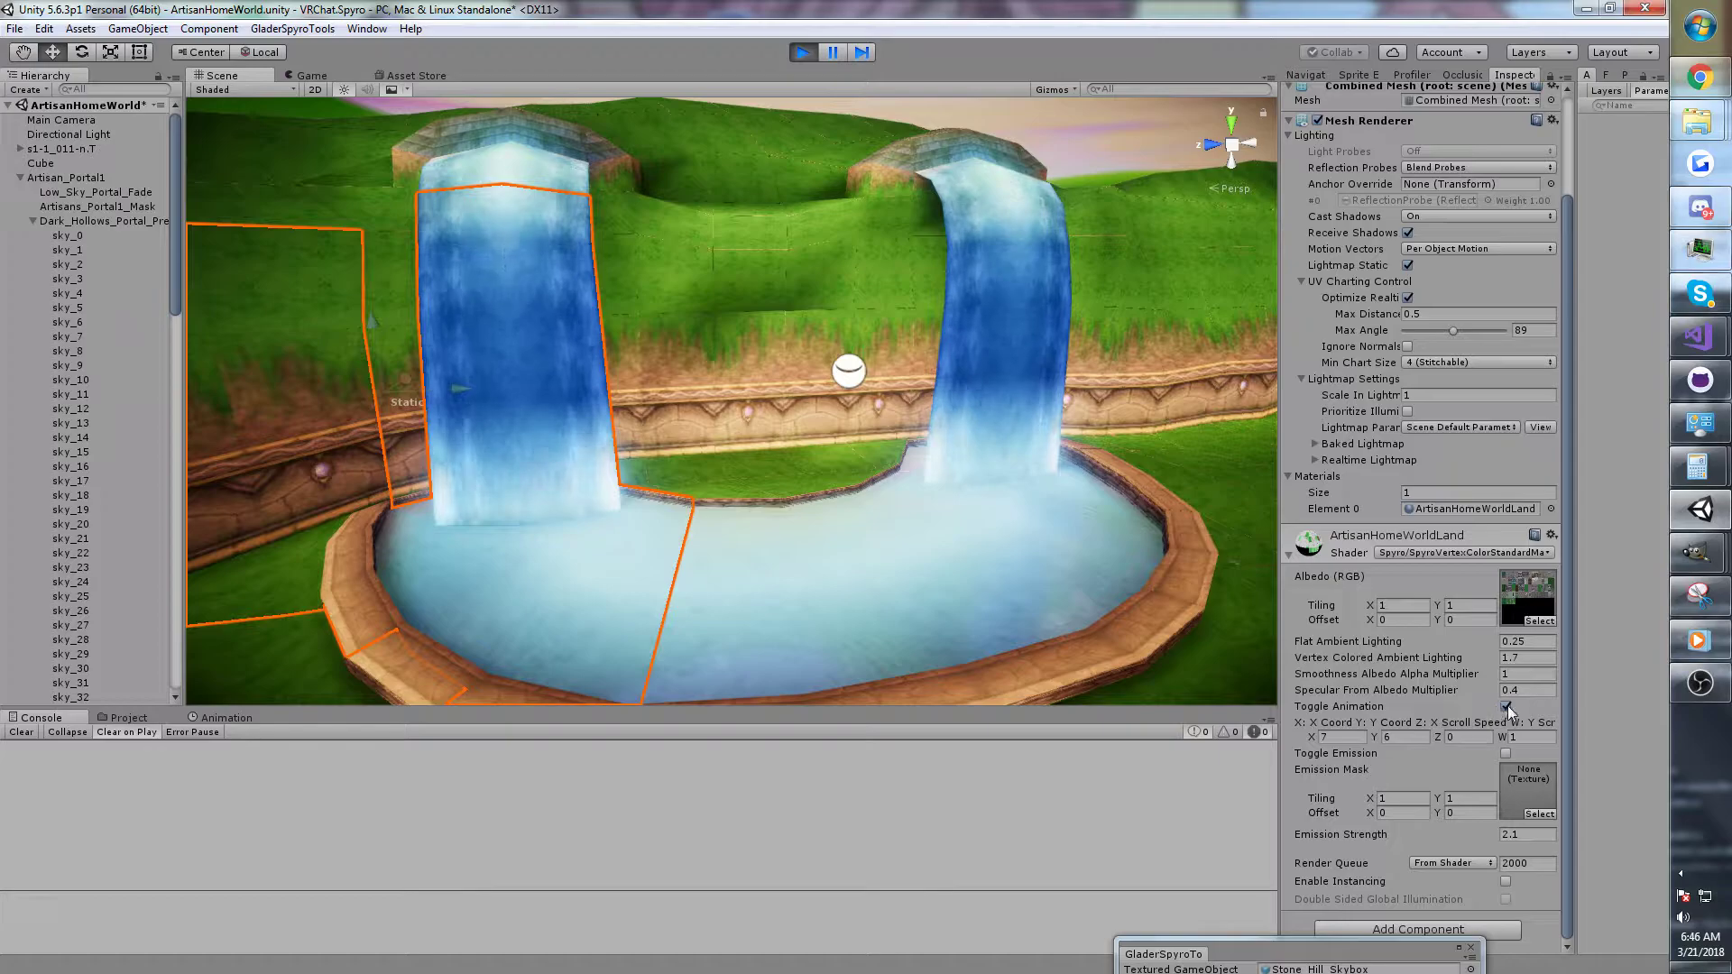
click(1506, 707)
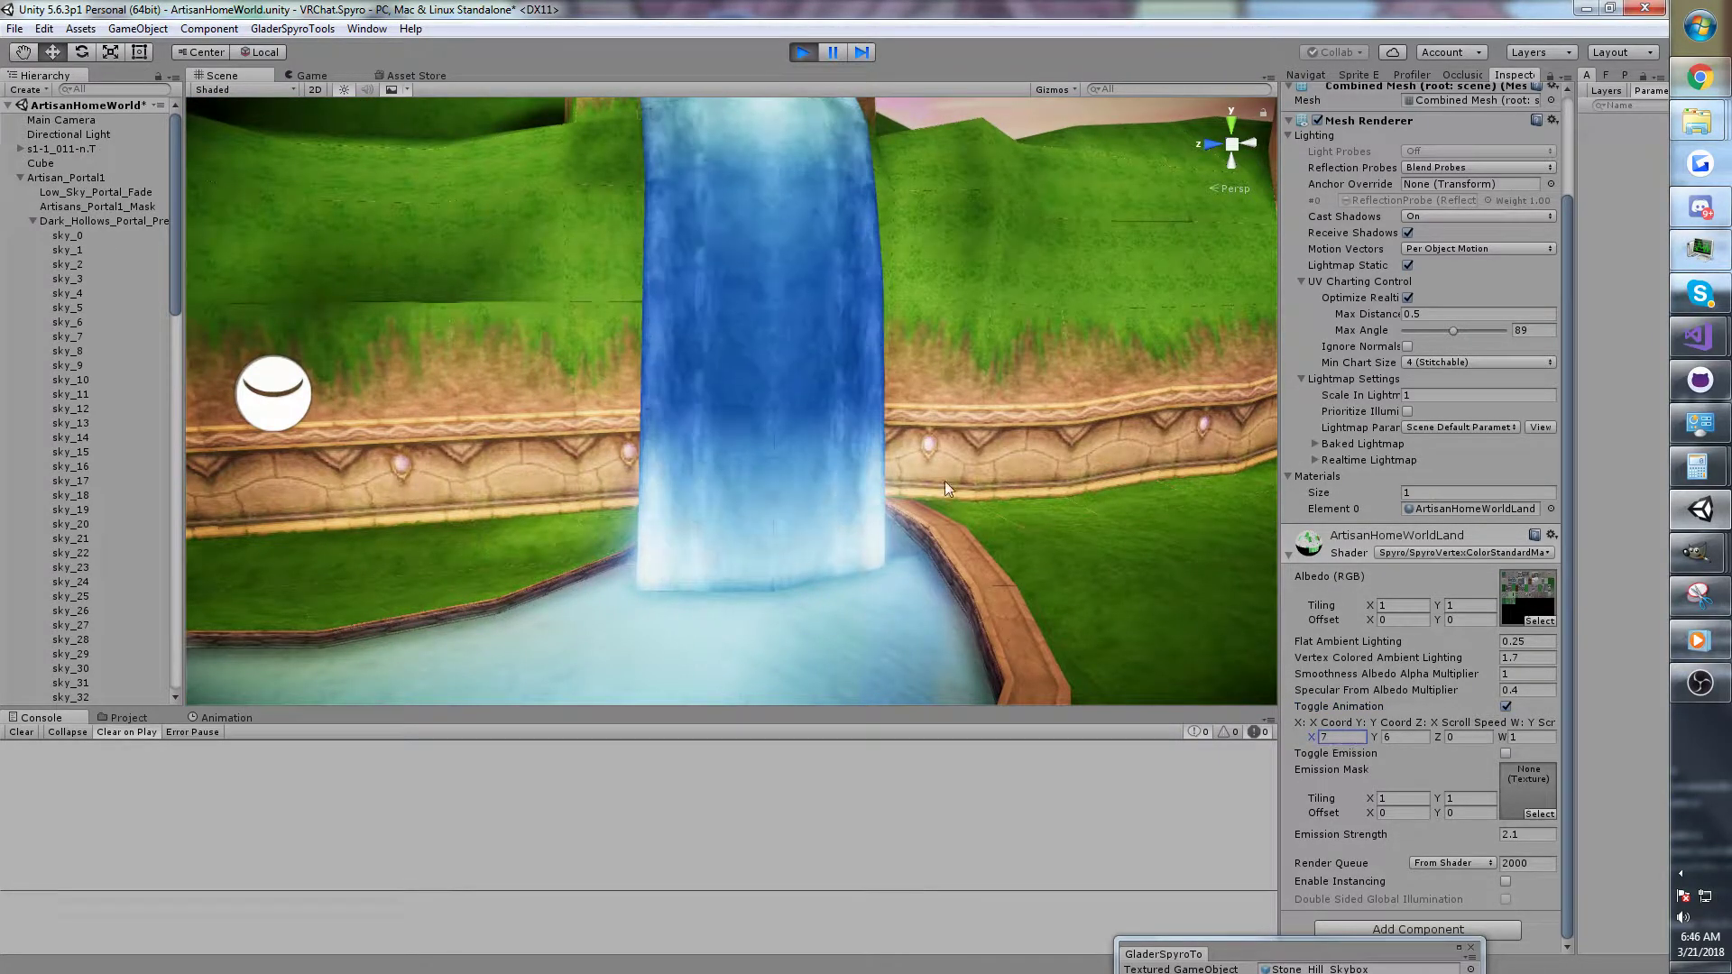
Set the land material's Y scroll speed (W) to 10.
right_drag(939, 476, 1247, 706)
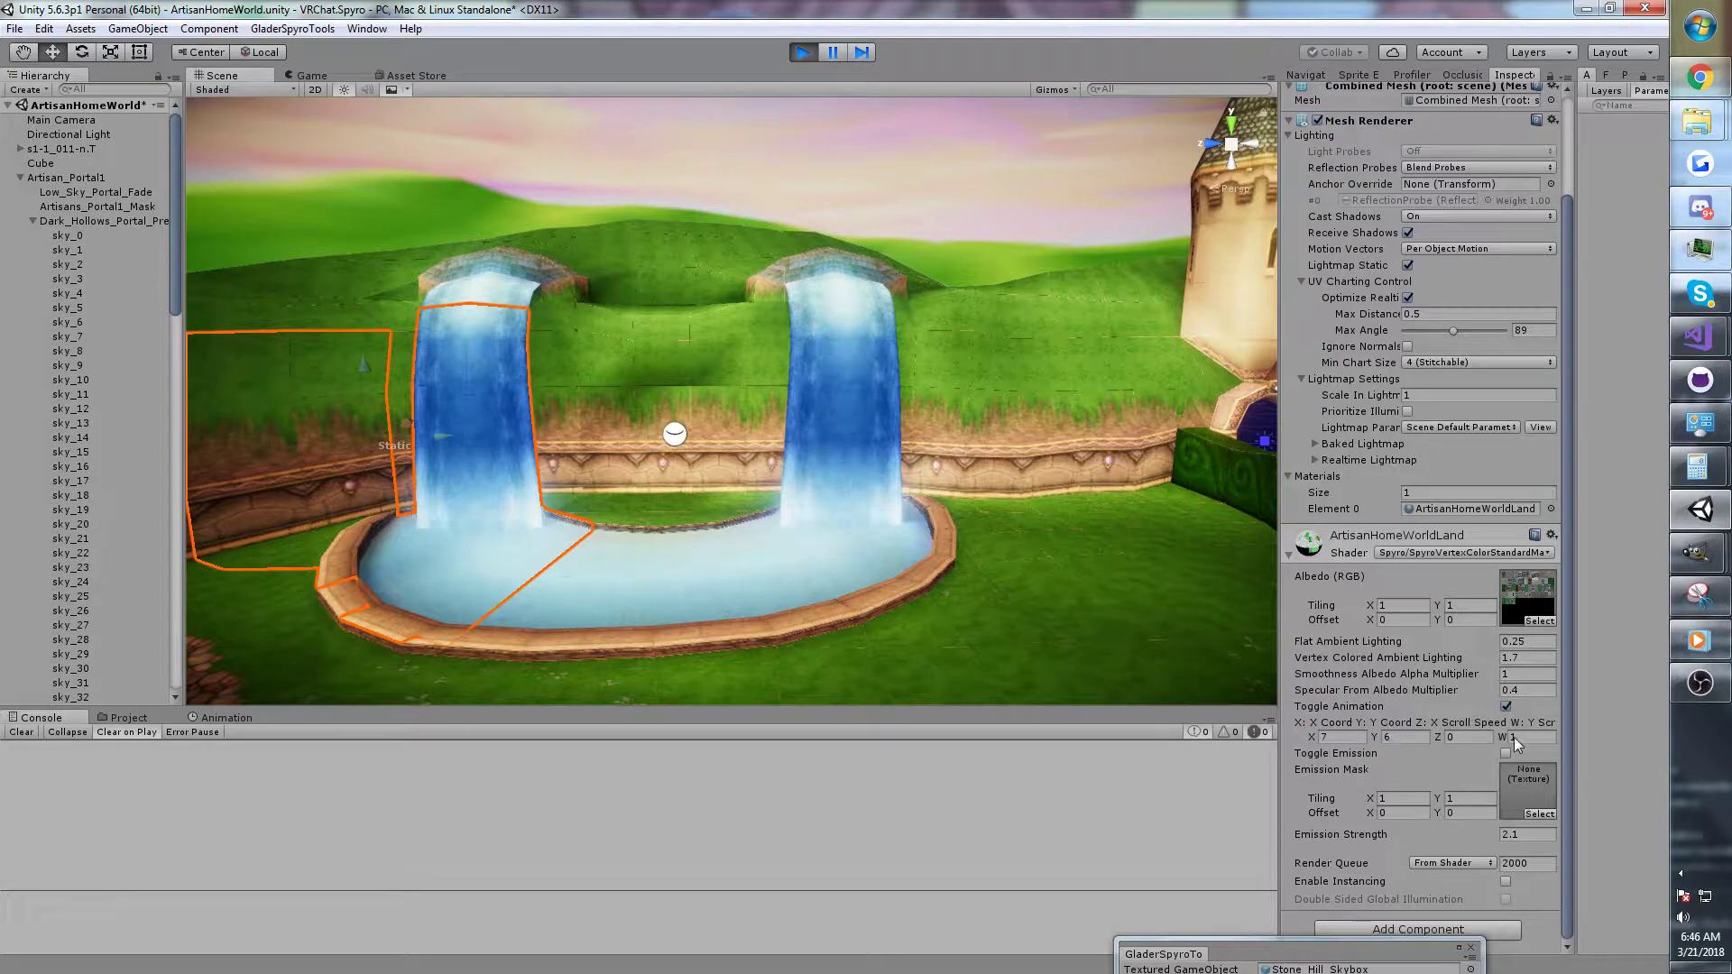
key(w)
right_drag(868, 448, 848, 435)
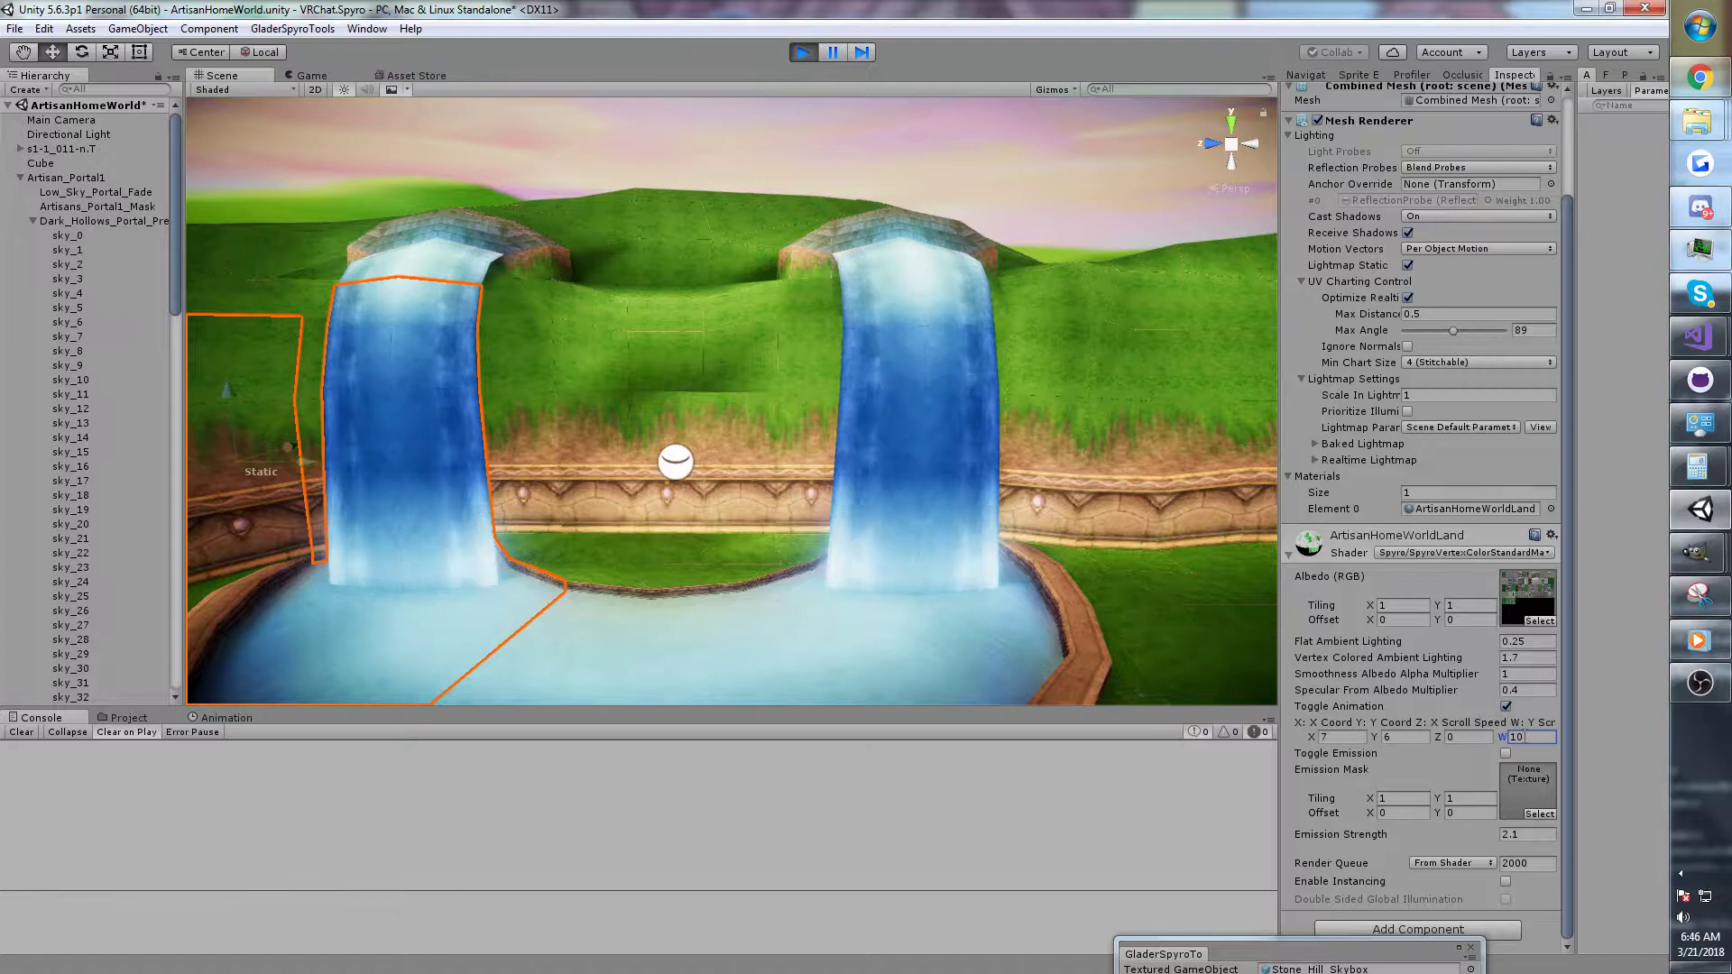
Set the land material's Y scroll speed (W) to 3 and view the waterfalls and surrounding level.
double_click(1524, 737)
text(3)
key(w)
right_drag(877, 498, 829, 489)
key(s)
key(w)
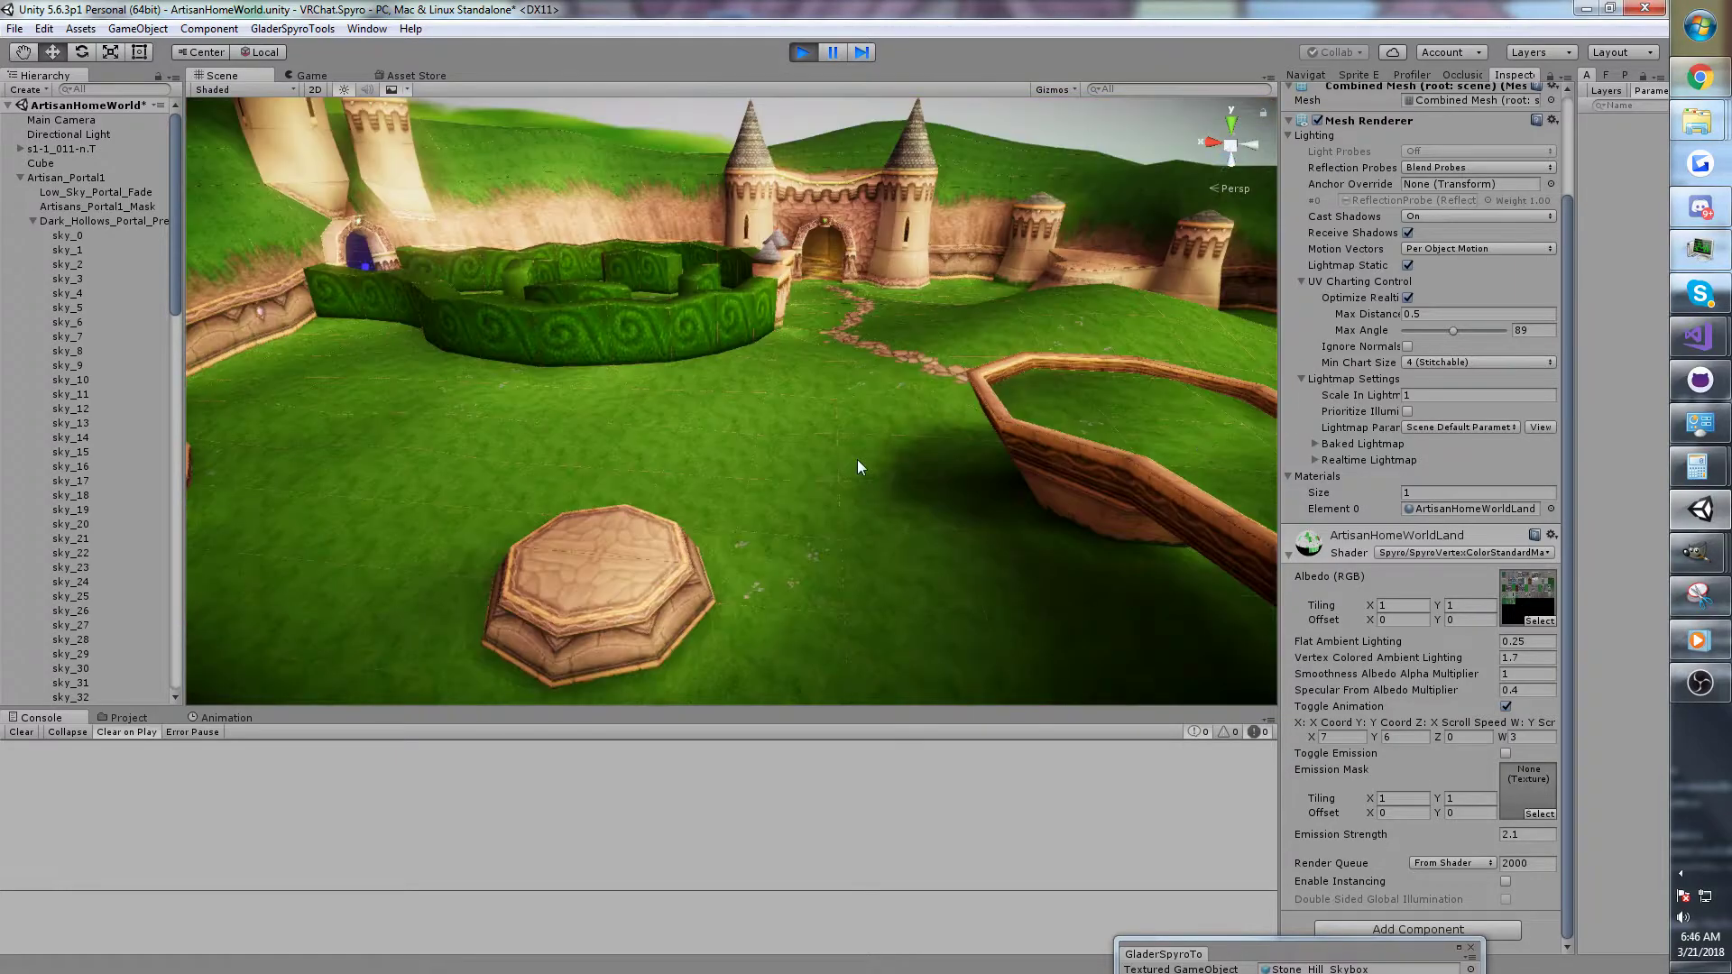
Select the waterfall mesh tex_14 in the Scene view.
click(858, 458)
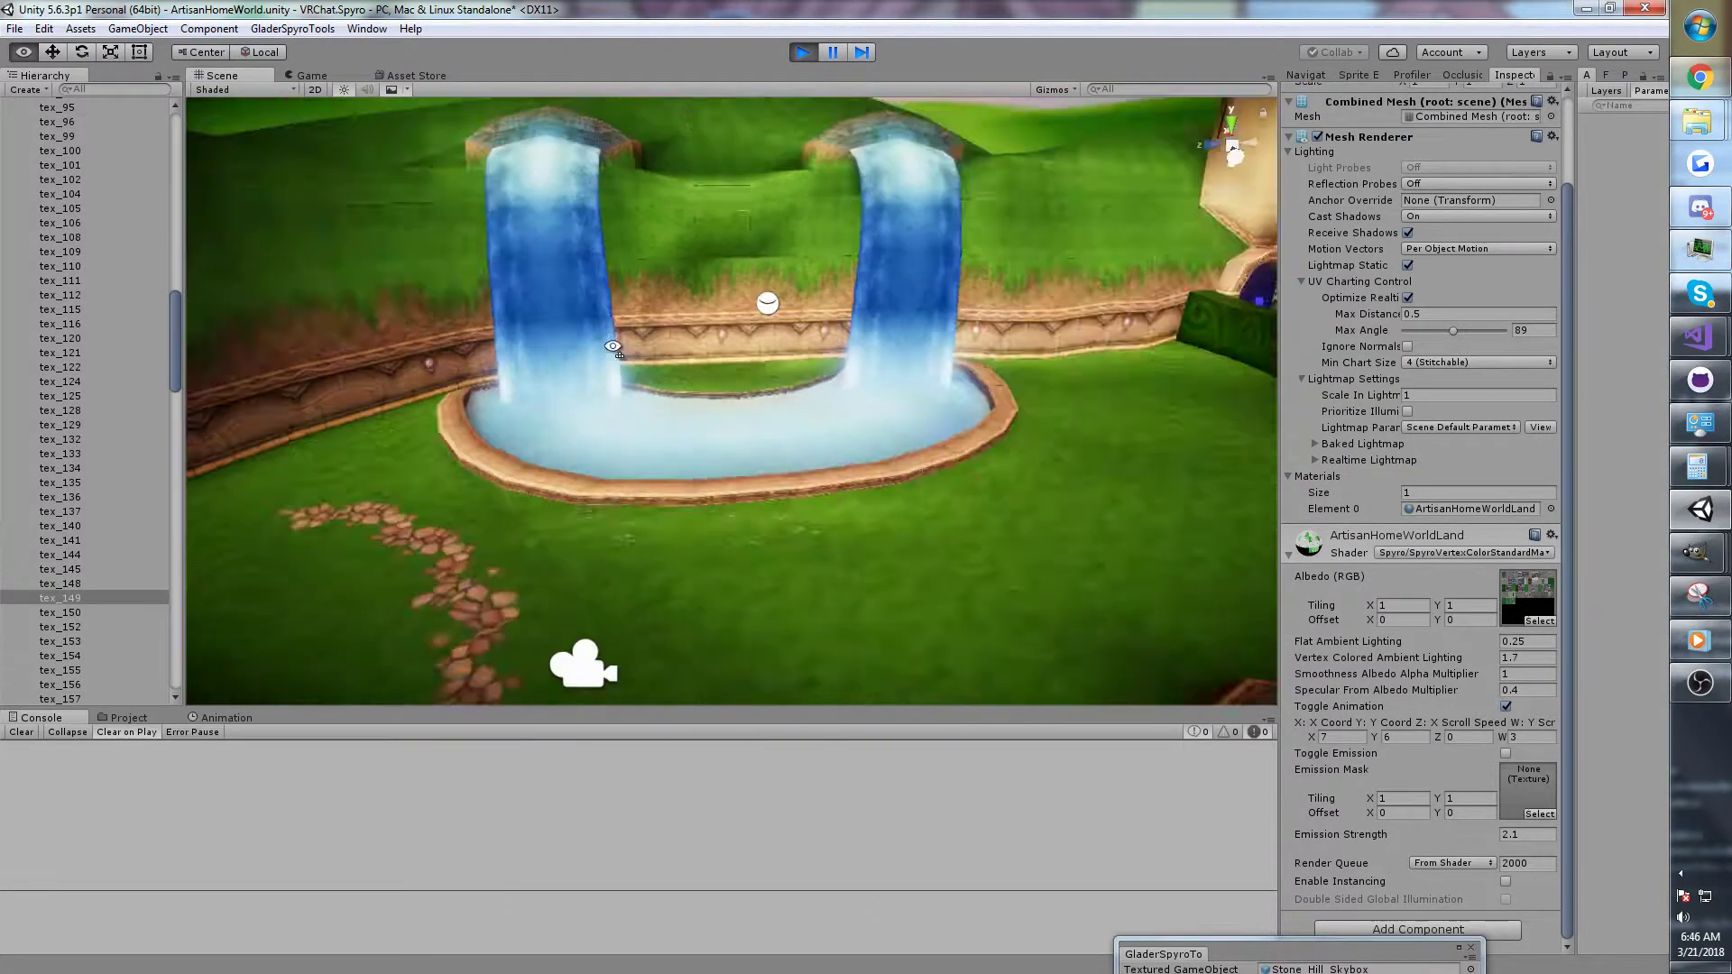
scroll(718, 332, up, 2)
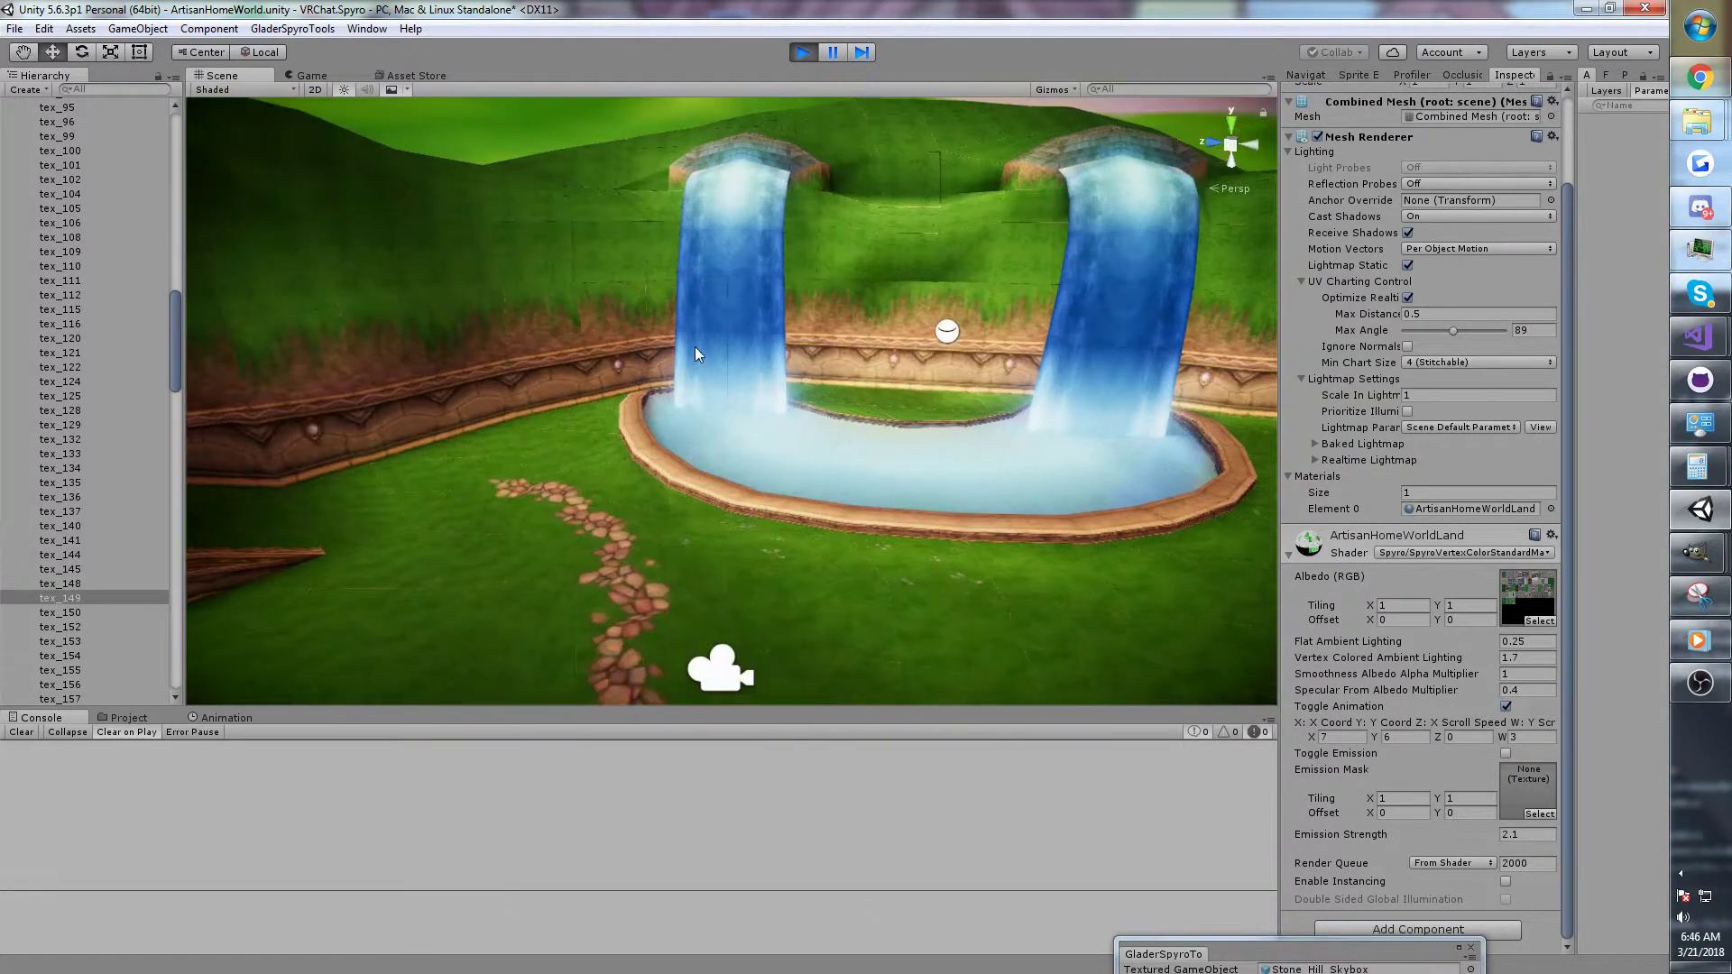
click(718, 332)
scroll(731, 321, down, 3)
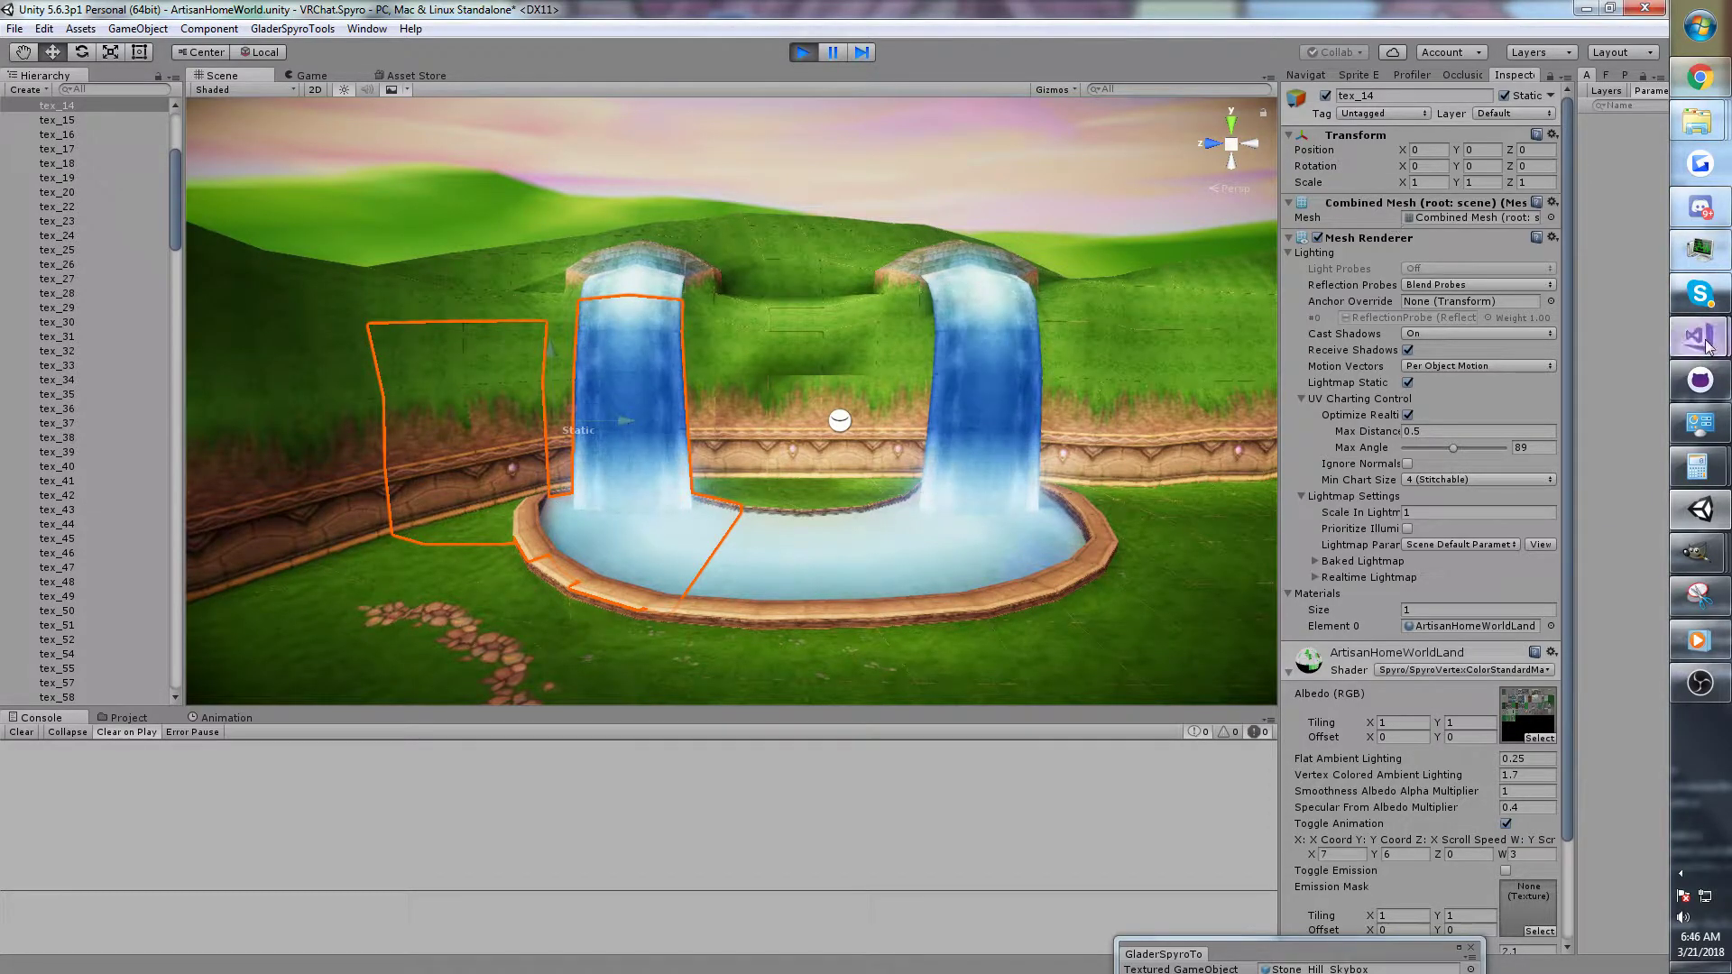
Switch to Visual Studio and delete the commented-out tileIndexX == 7 check and its UV line in SpyroVertexColorStandardMap.shader.
mouse_move(1700, 336)
click(1567, 383)
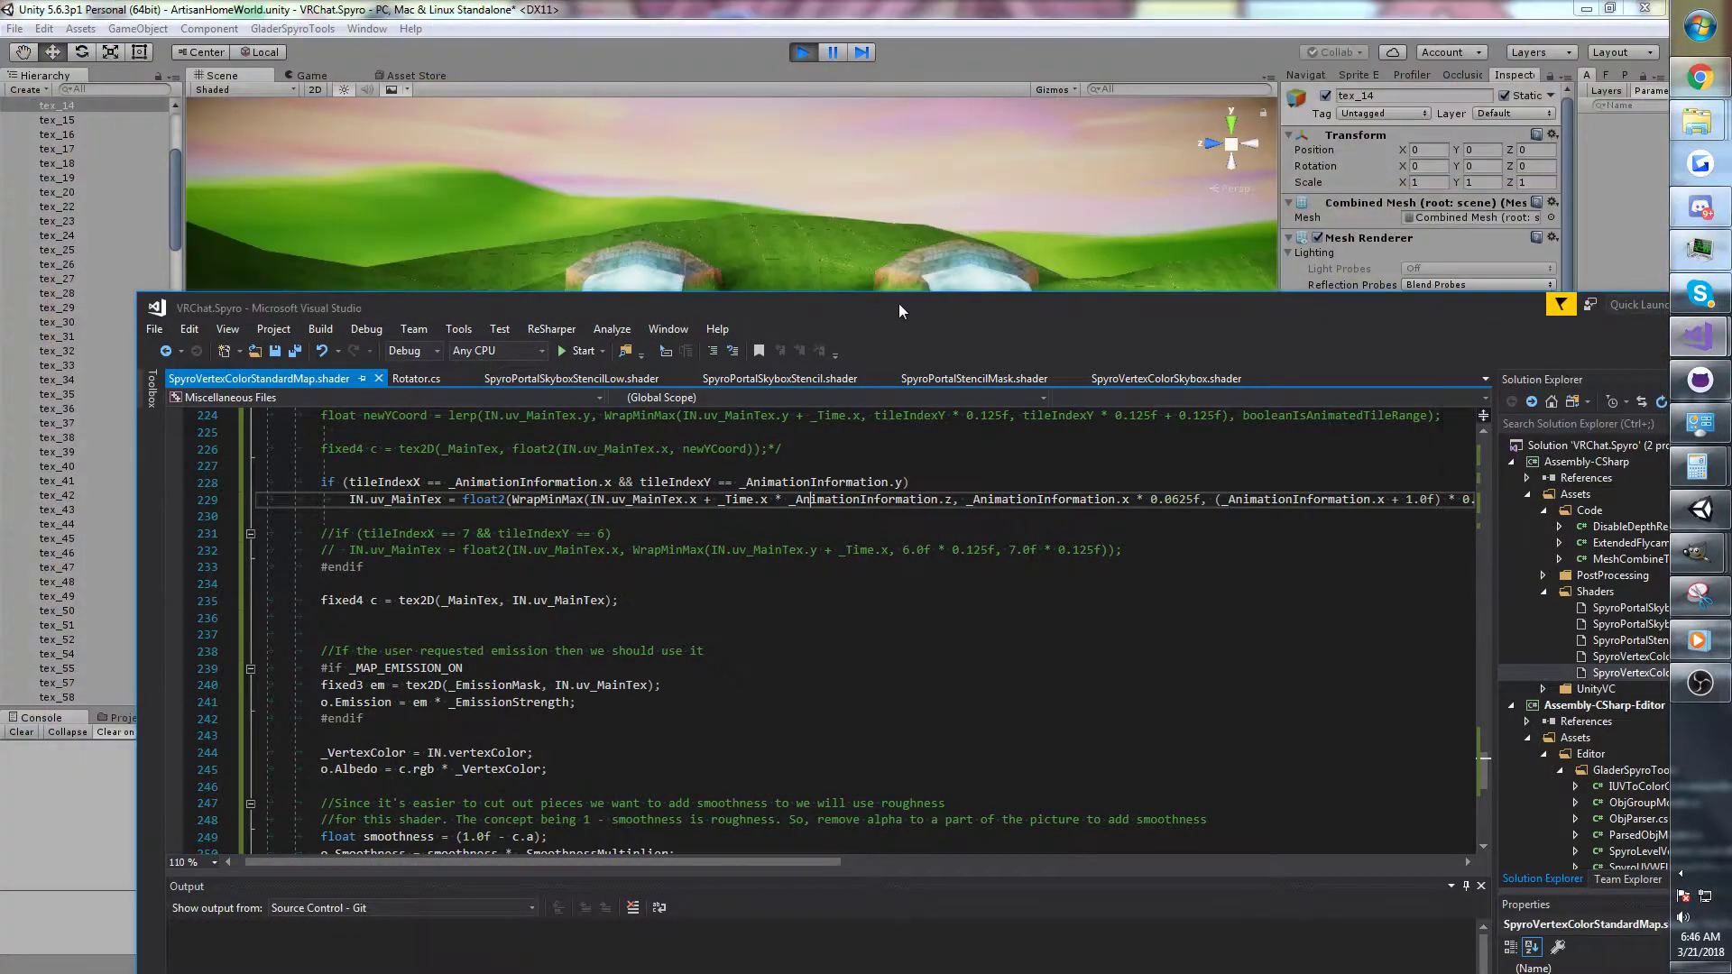
drag(1464, 677, 1459, 659)
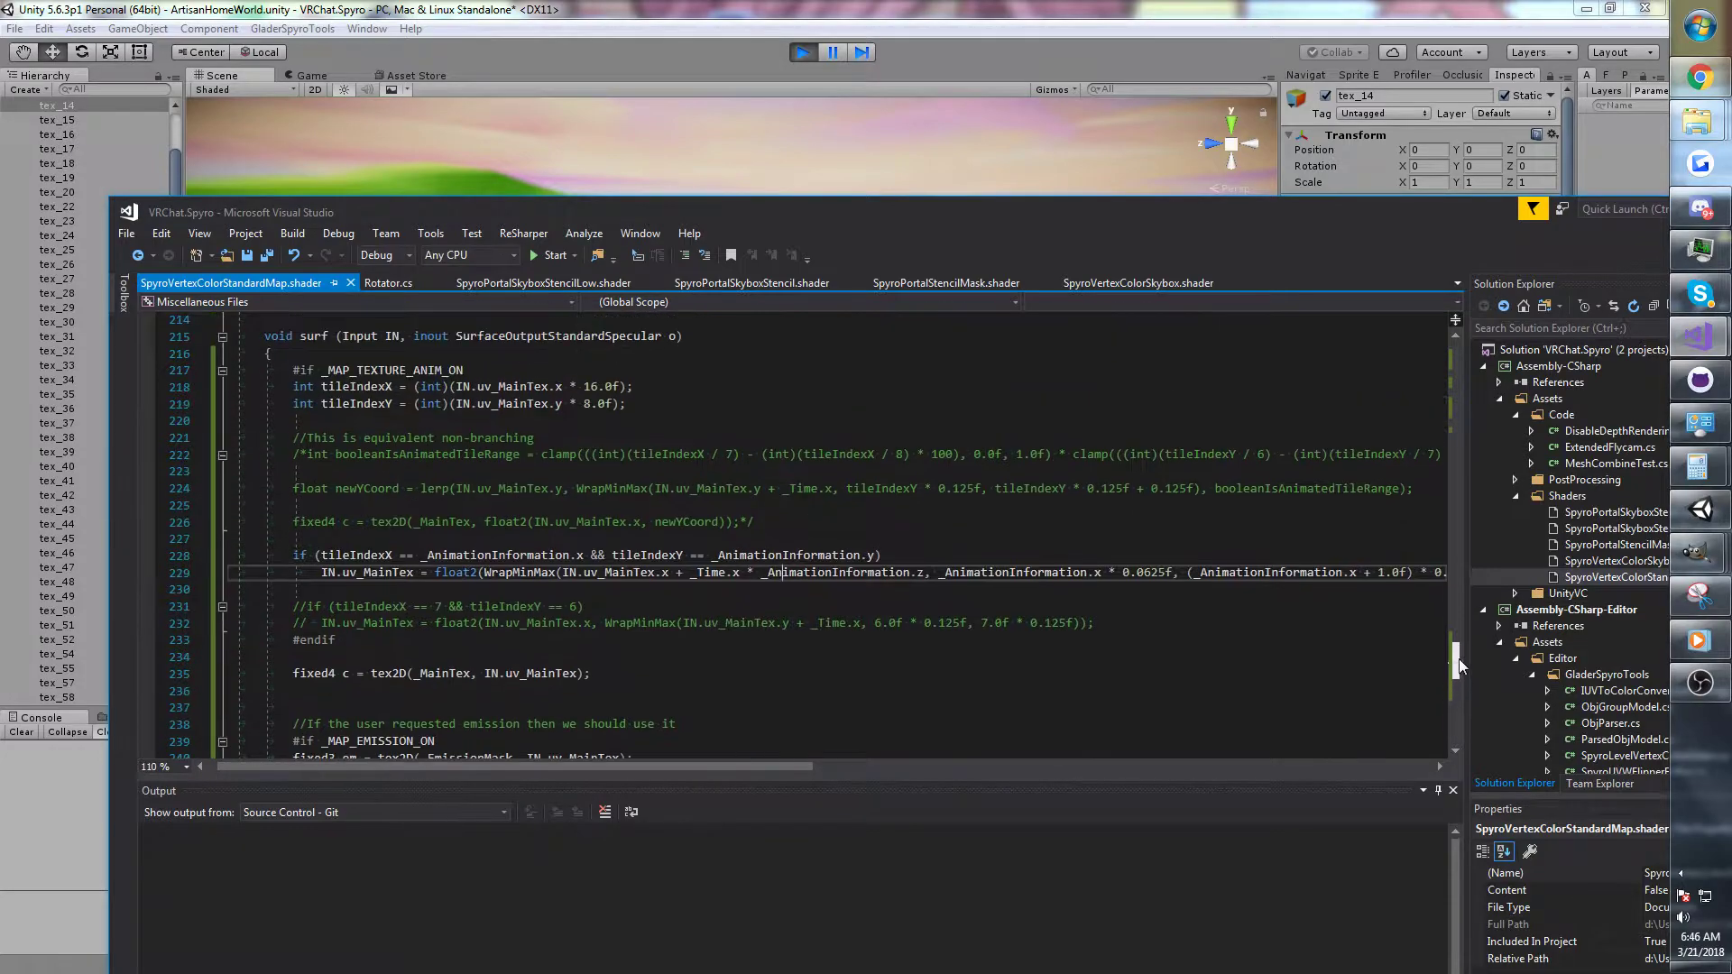
scroll(1009, 640, up, 1)
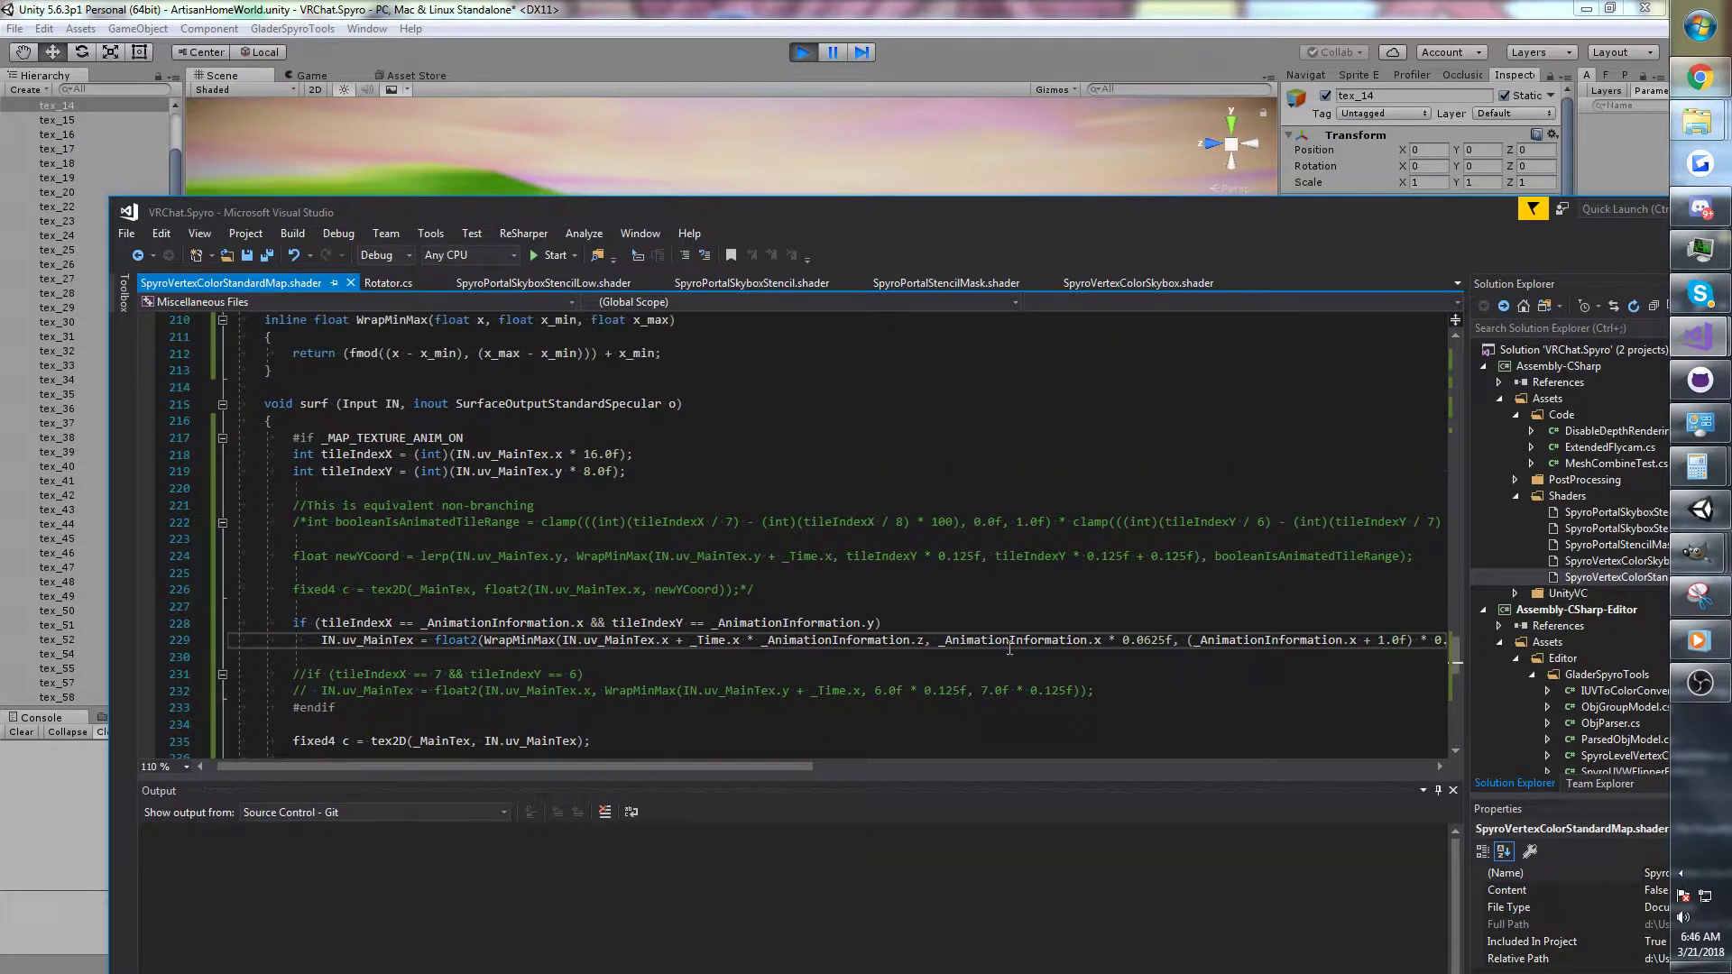
drag(1120, 691, 216, 660)
key(BackSpace)
key(BackSpace)
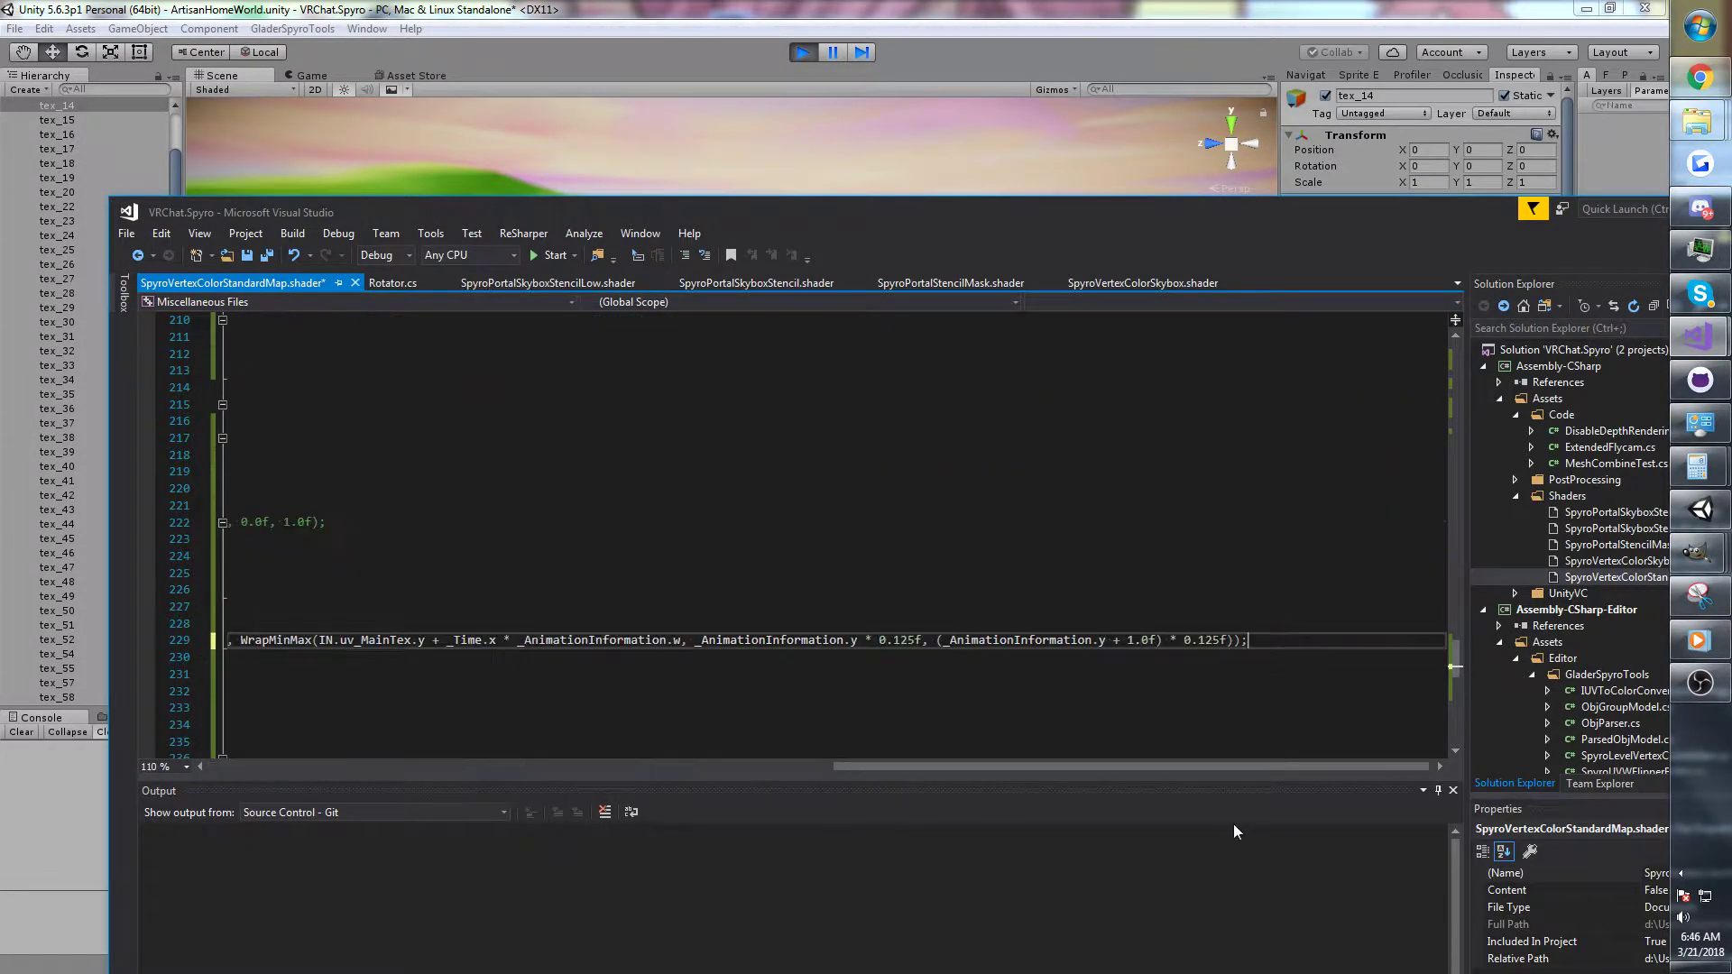
Look over the shader code around the texture animation block and return to Unity.
drag(1108, 764, 476, 663)
click(324, 438)
drag(1456, 659, 1479, 597)
click(856, 9)
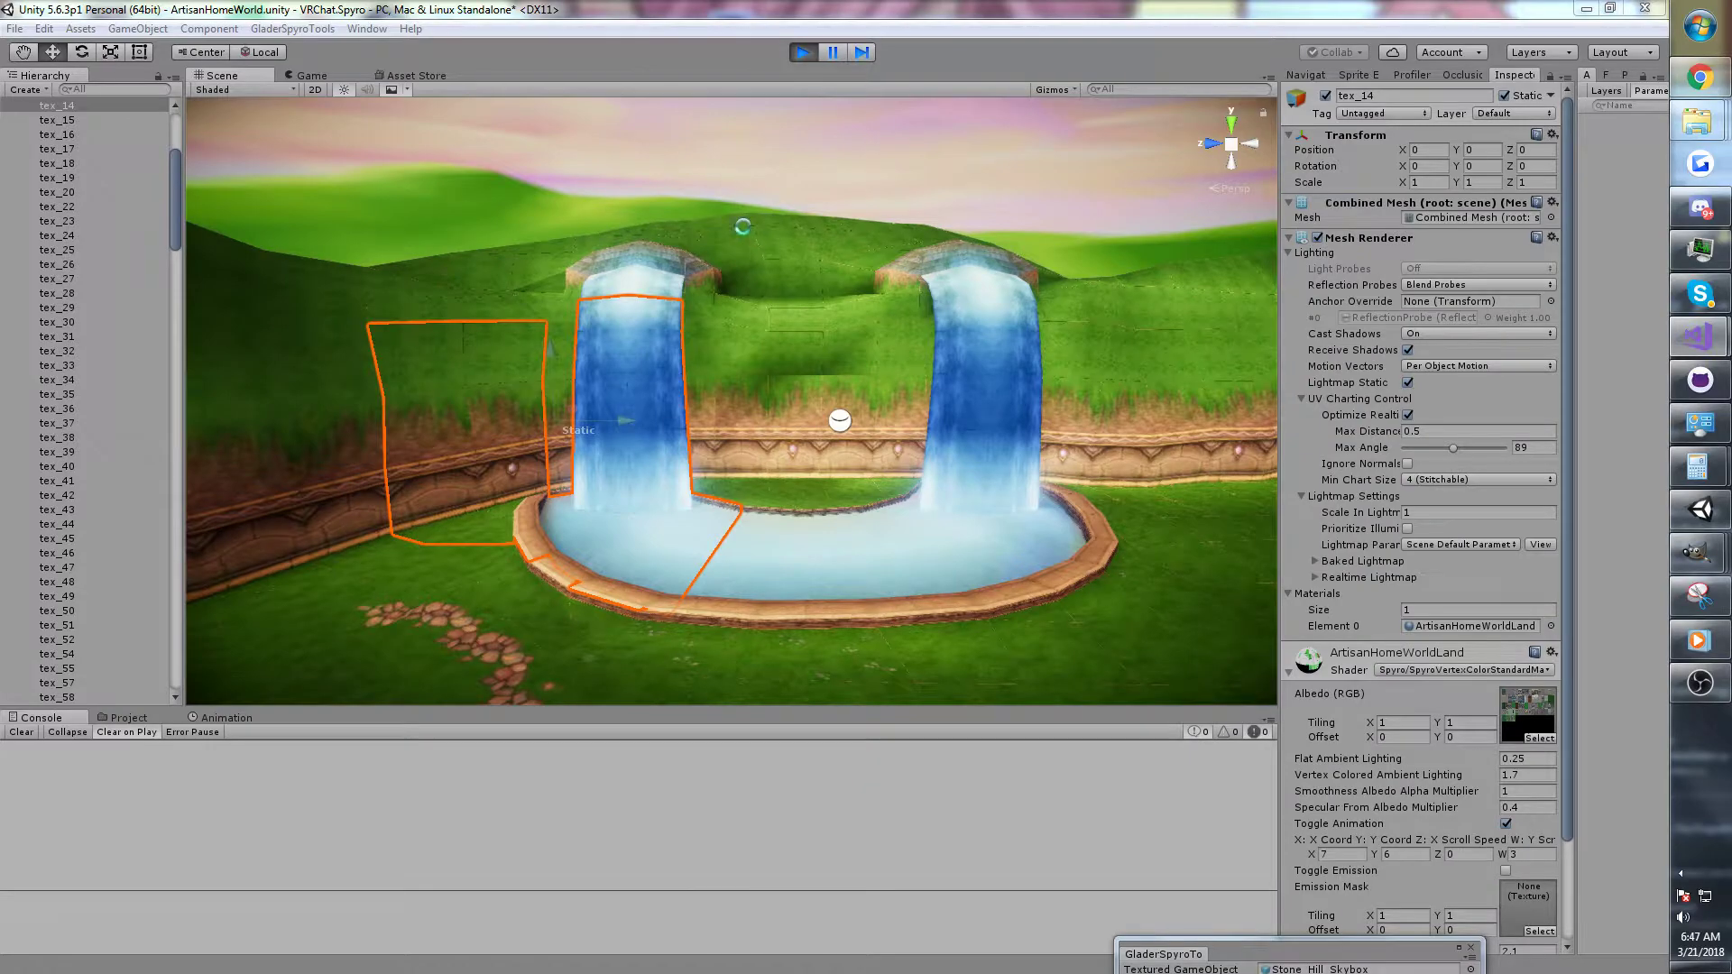
Examine the portal archway and its glowing gem in the Game view.
alt+drag(738, 263, 835, 270)
click(308, 74)
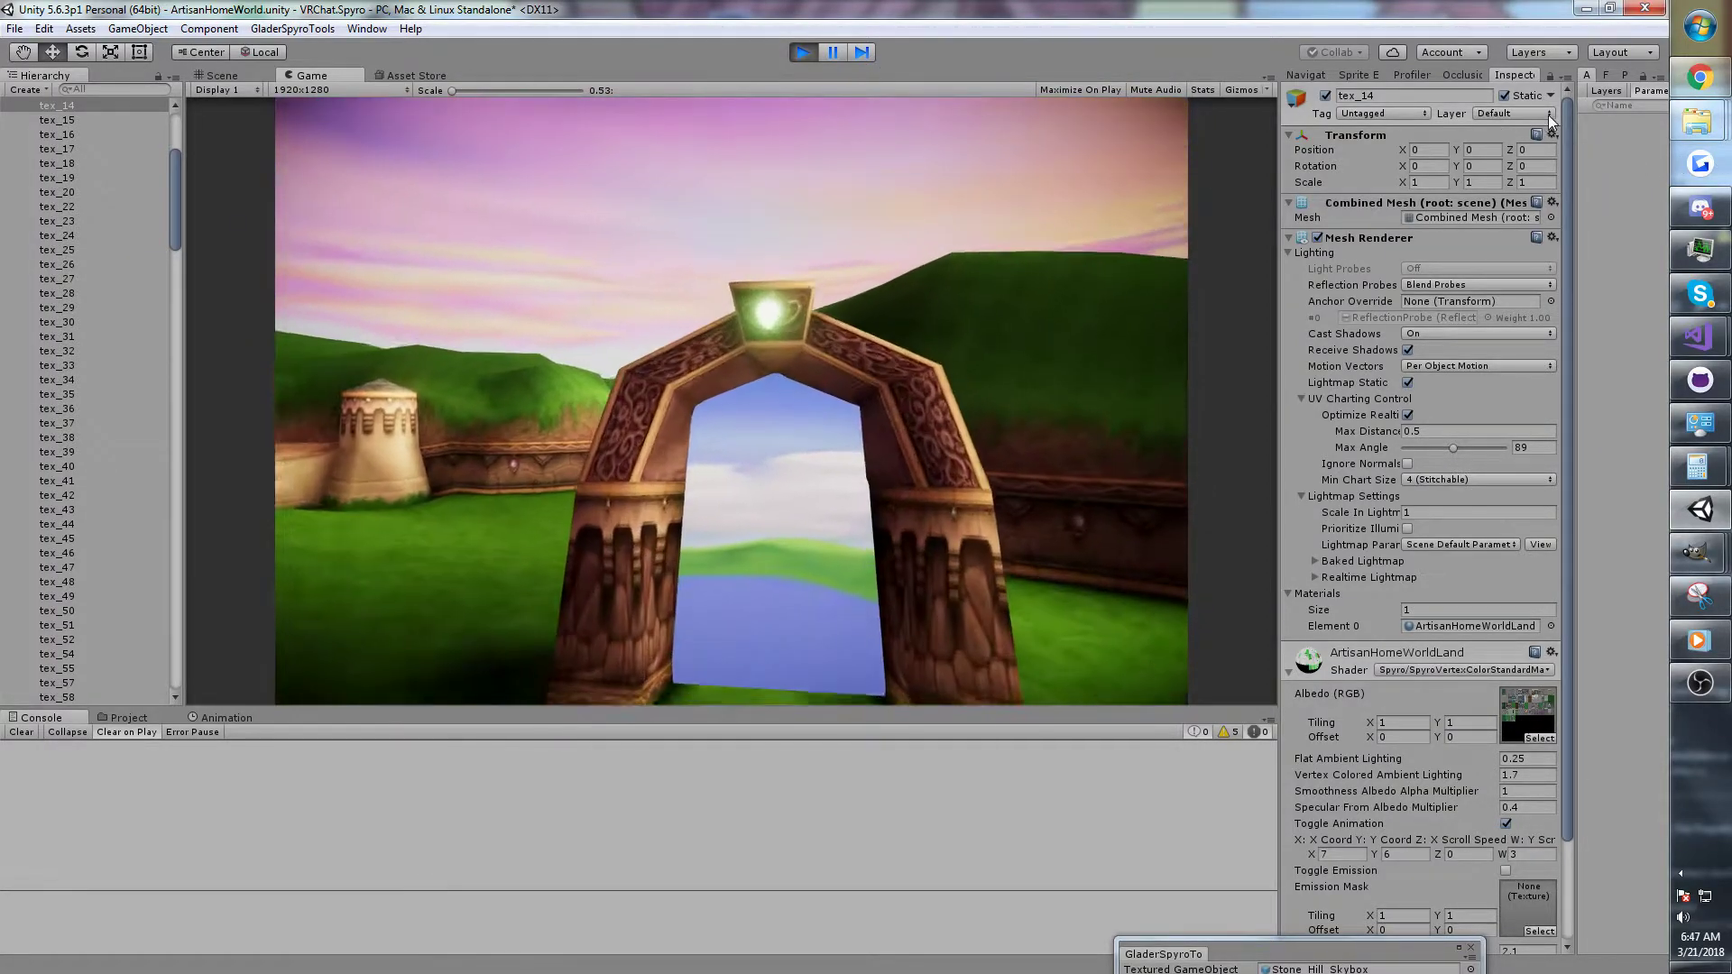
key(alt+Tab)
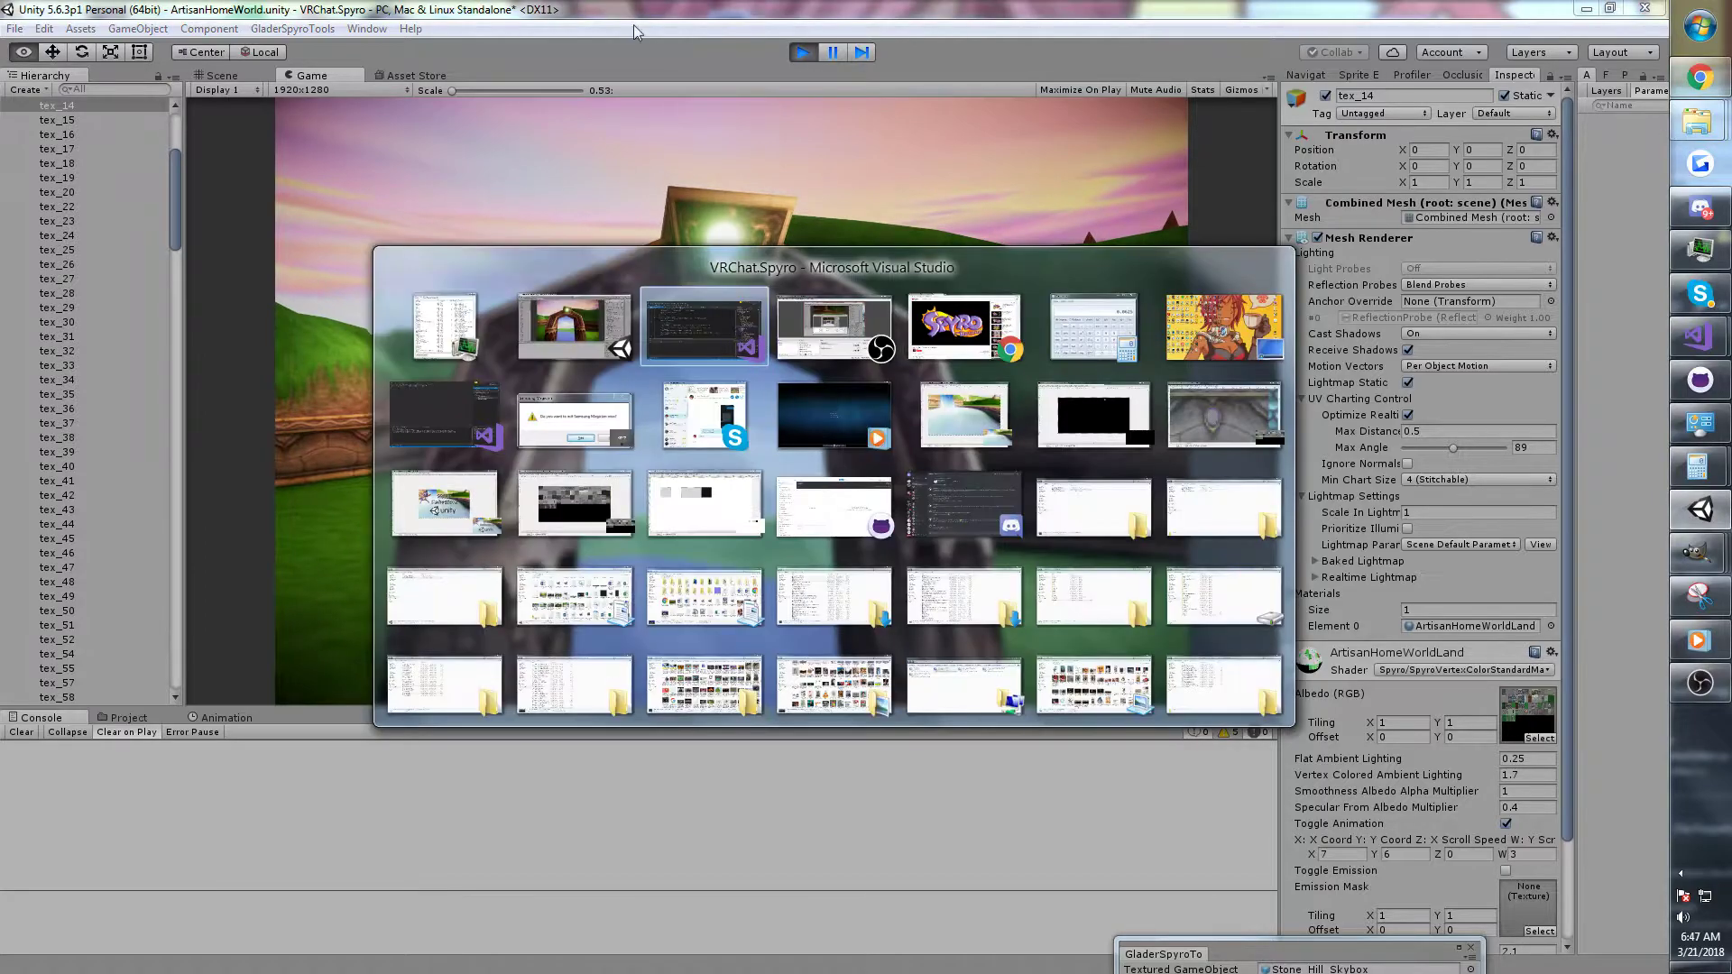
Return to the Scene view, select the portal's Low_Sky_Portal_Fade object and frame it.
click(215, 80)
right_drag(689, 316, 1254, 258)
key(w)
click(830, 354)
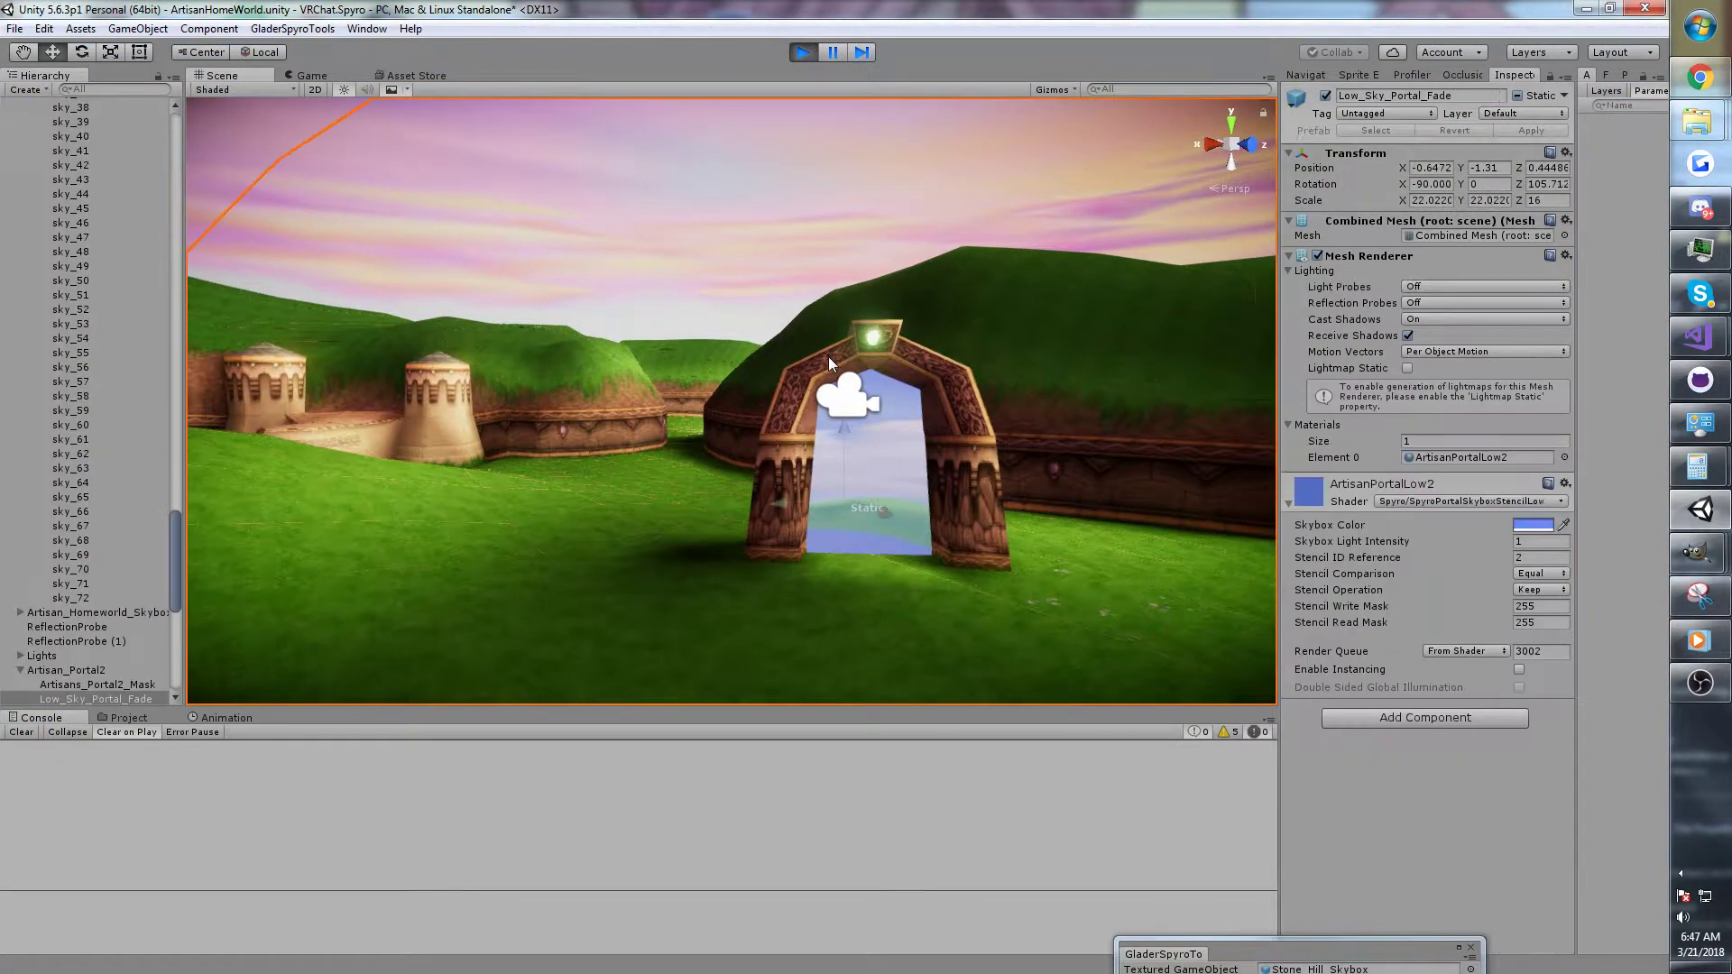
key(f)
Select both portal arch meshes, tex_3 and tex_4, together.
click(831, 460)
key(d)
right_drag(829, 446, 646, 564)
key(w)
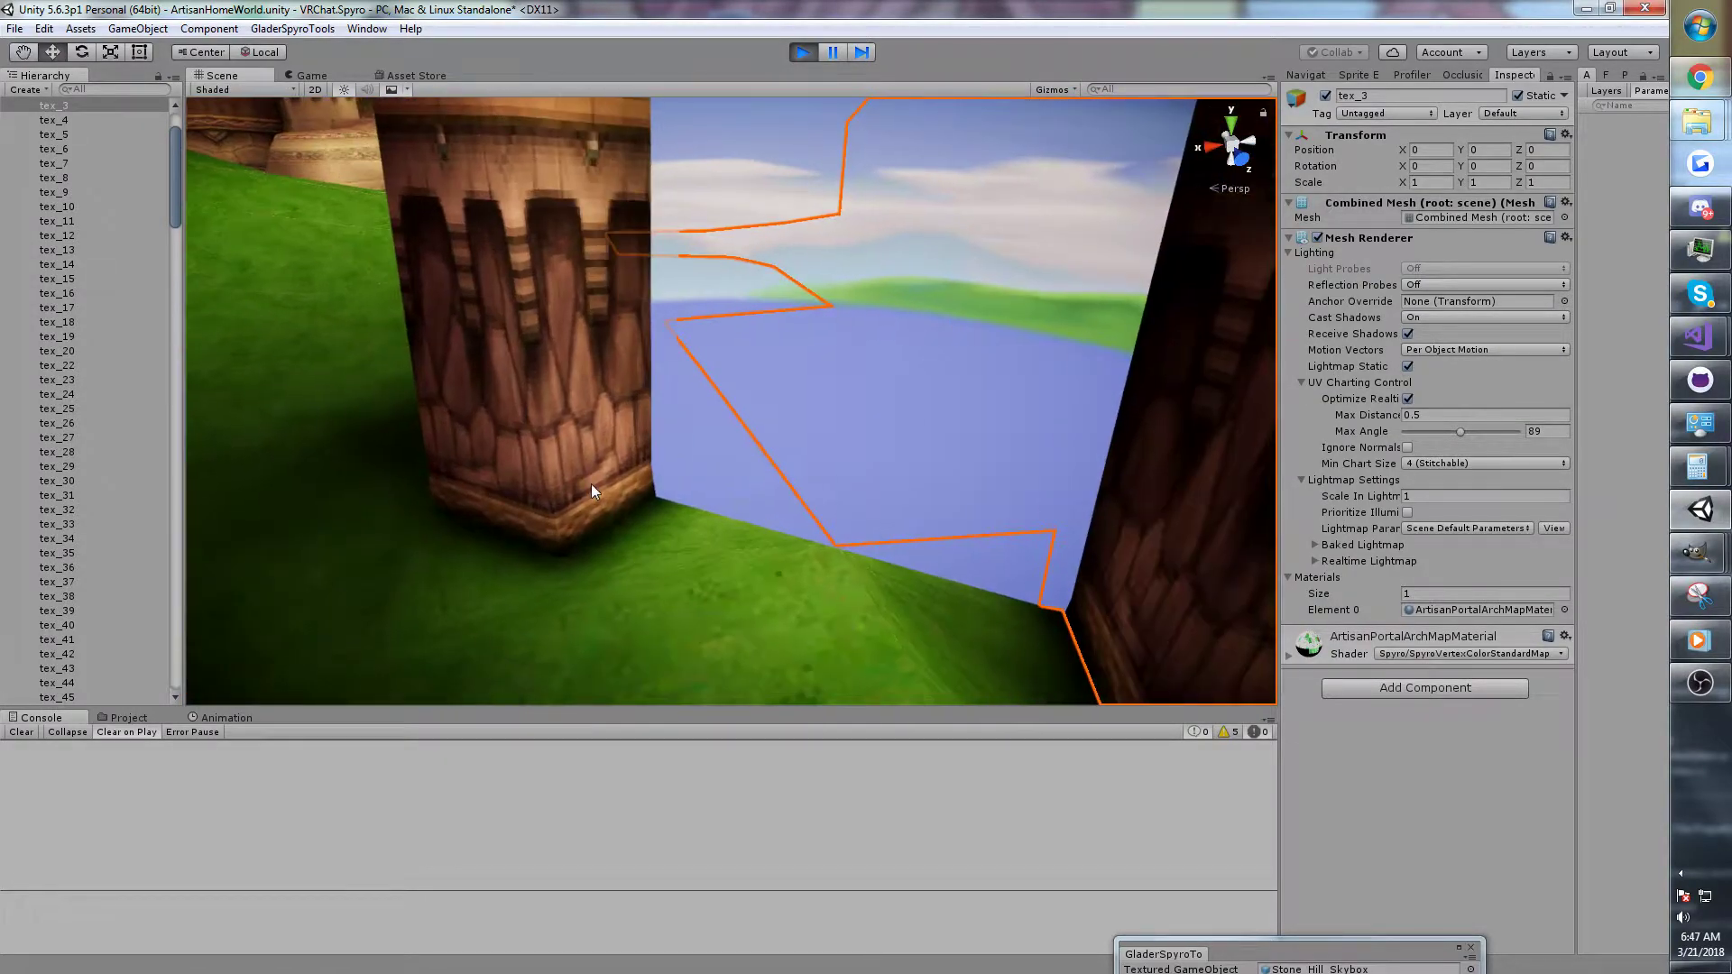
shift+click(592, 484)
key(s)
right_drag(591, 483, 716, 421)
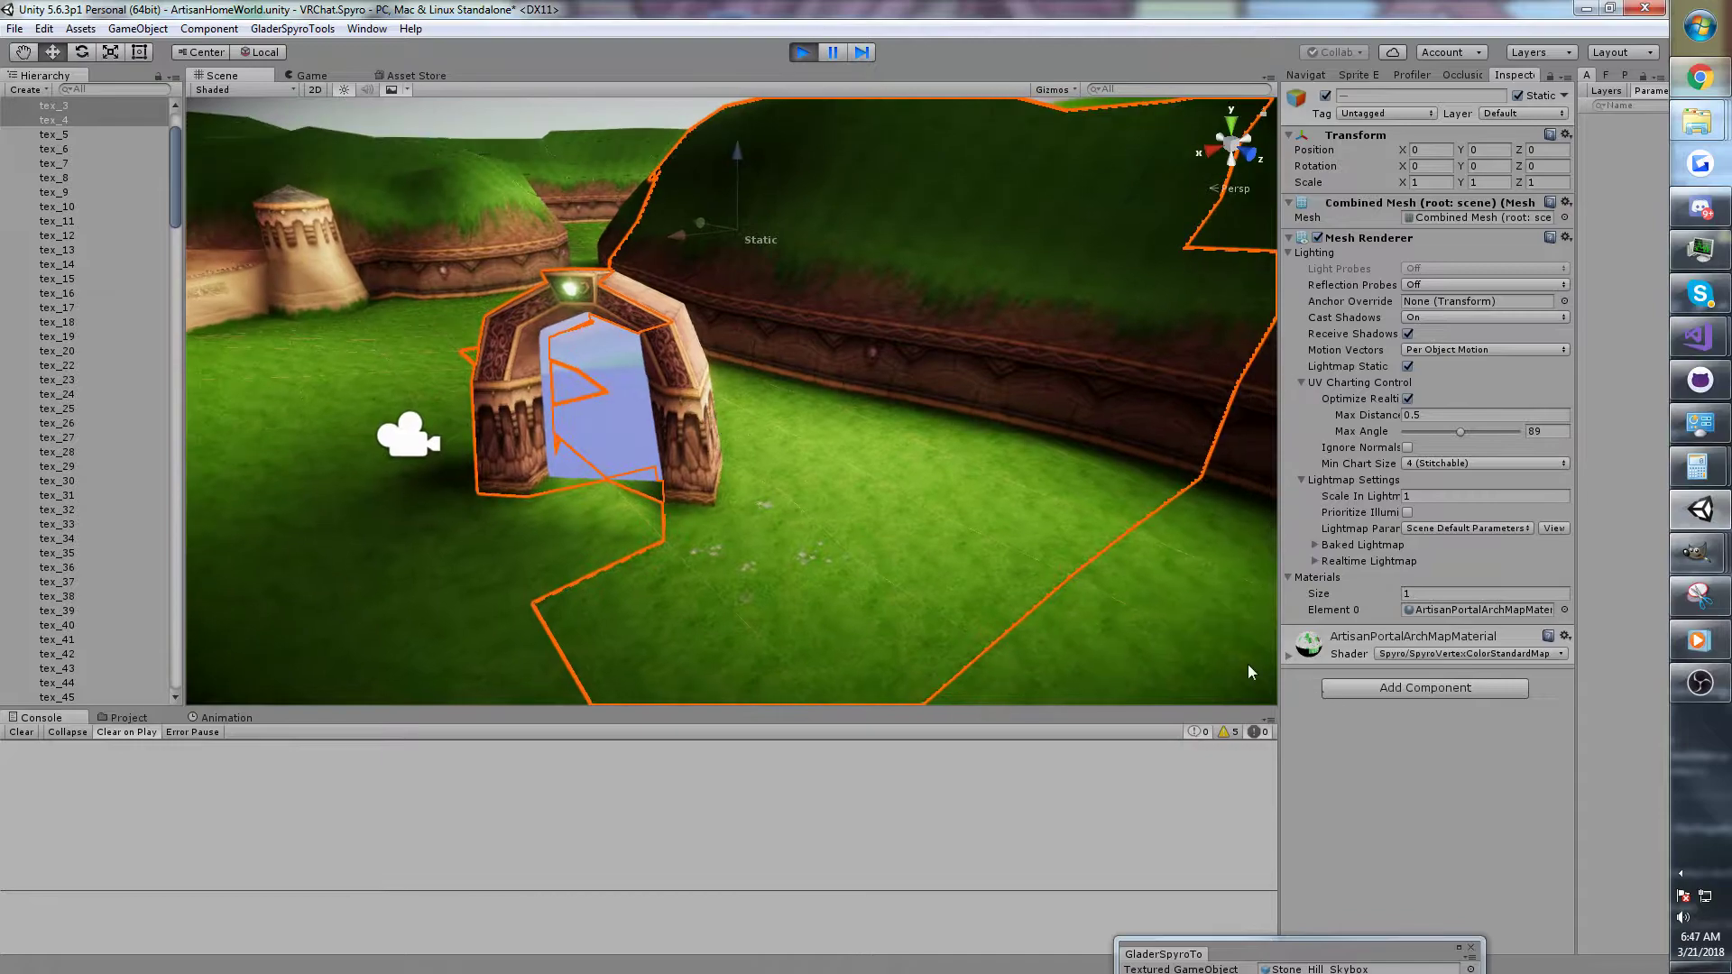
Expand the ArtisanPortalArchMapMaterial properties and toggle its emission.
click(1288, 658)
alt+drag(1038, 555, 1131, 542)
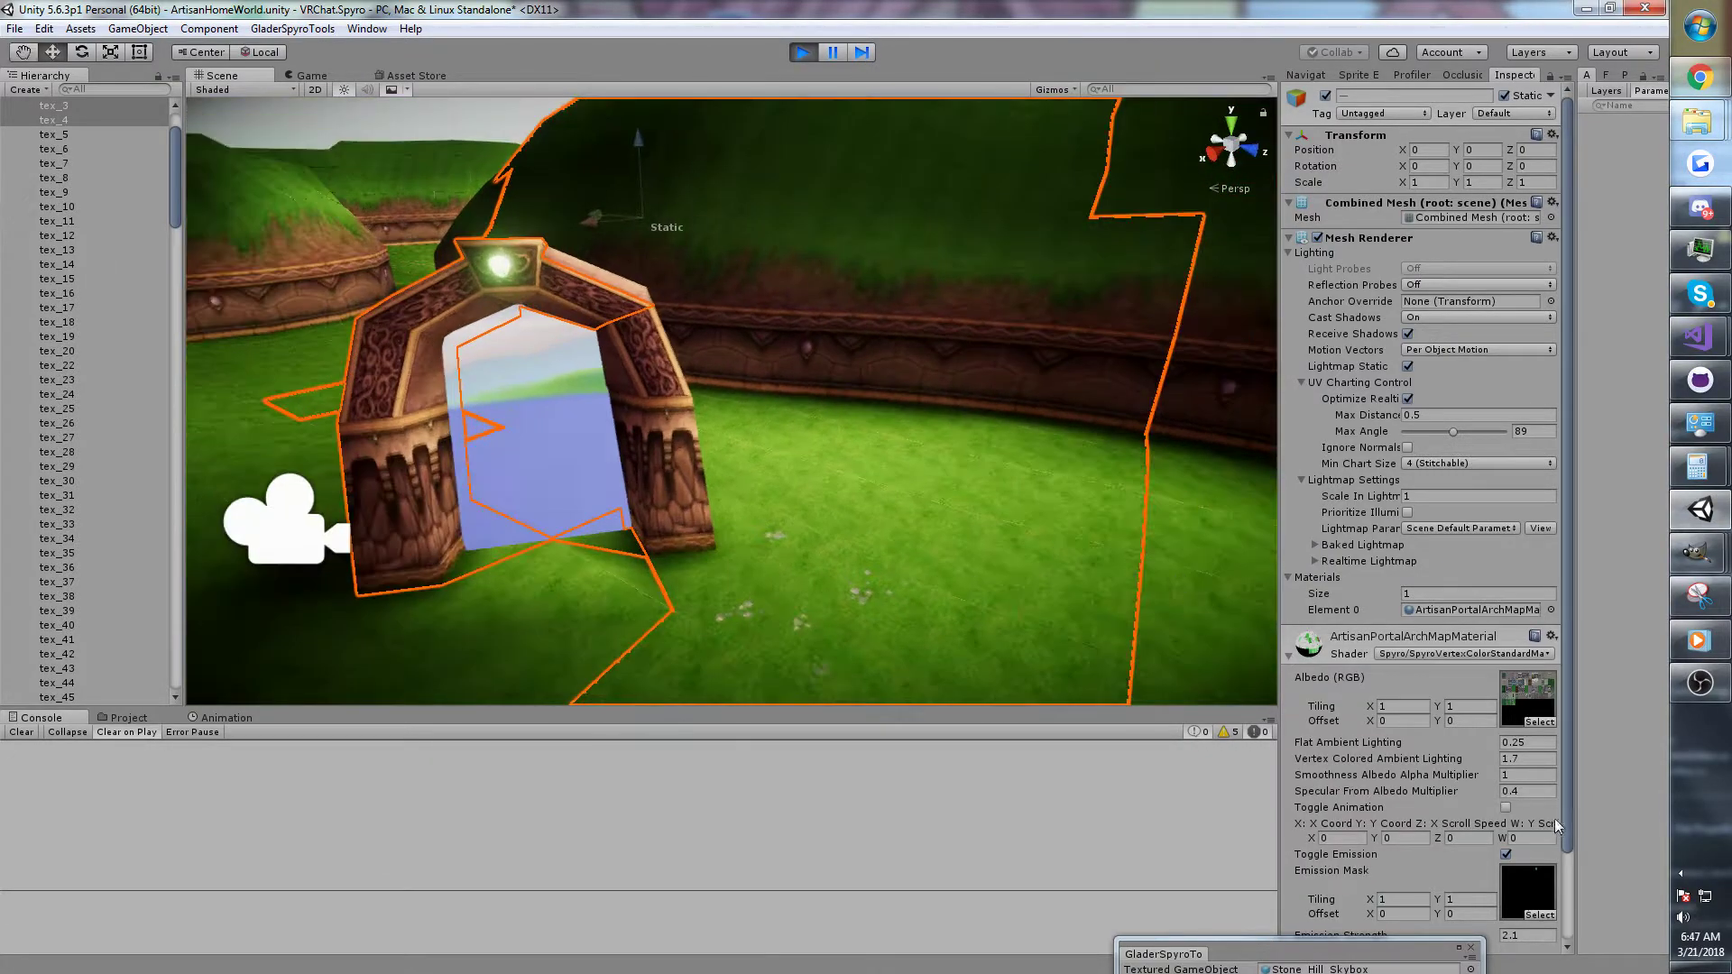
click(1502, 856)
Go to the dark cave archway in the hillside and select its mesh, tex_33.
key(w)
right_drag(758, 333, 745, 258)
key(s)
alt+drag(745, 259, 561, 272)
key(w)
right_drag(560, 273, 726, 285)
click(717, 291)
key(w)
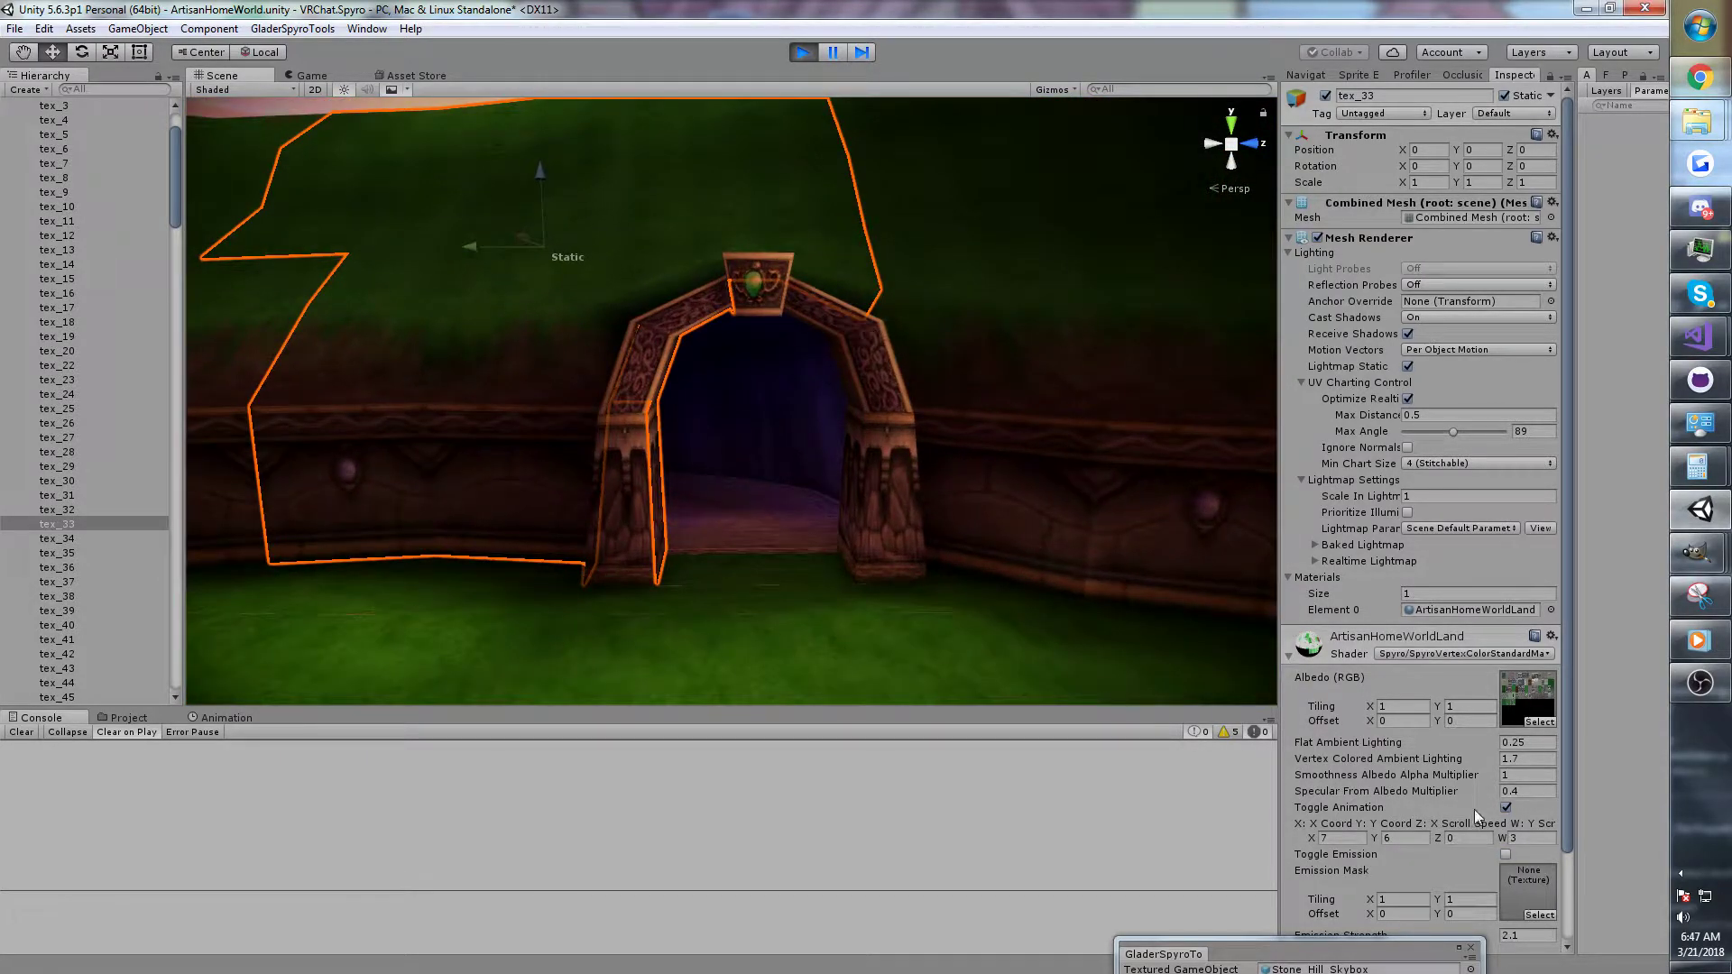
Enable emission on the ArtisanHomeWorldLand material and assign the s1-1_011-n.T_high_e texture as its emission mask.
click(1507, 856)
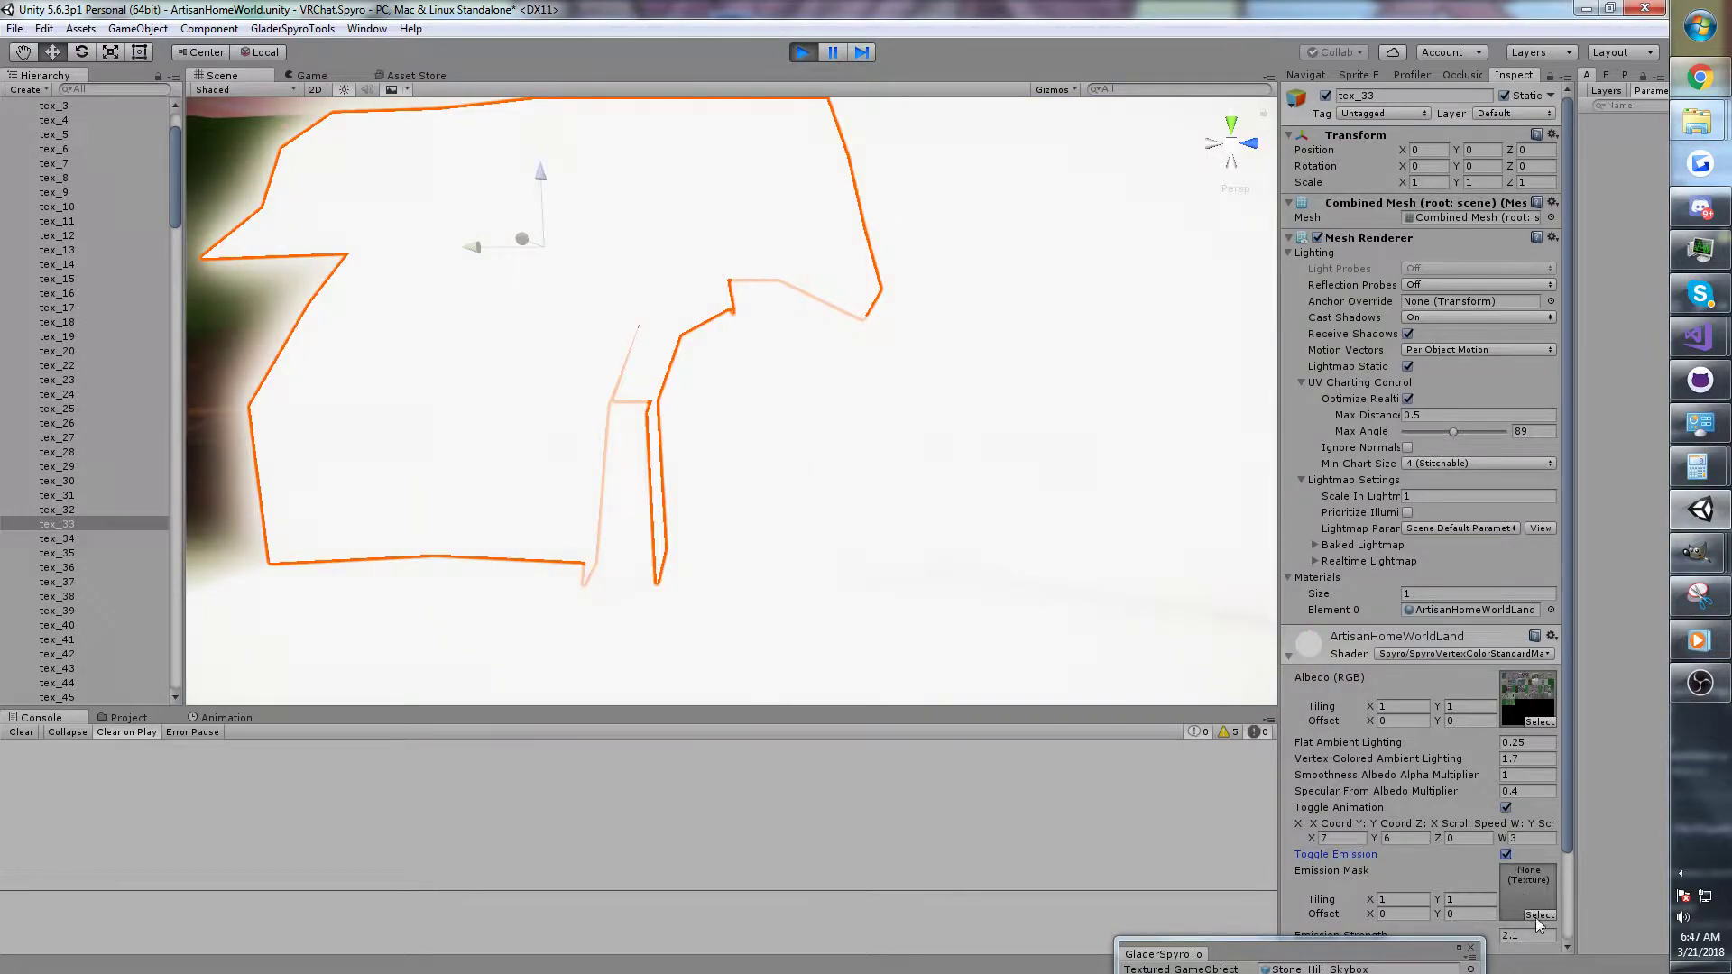
click(1536, 913)
text(e)
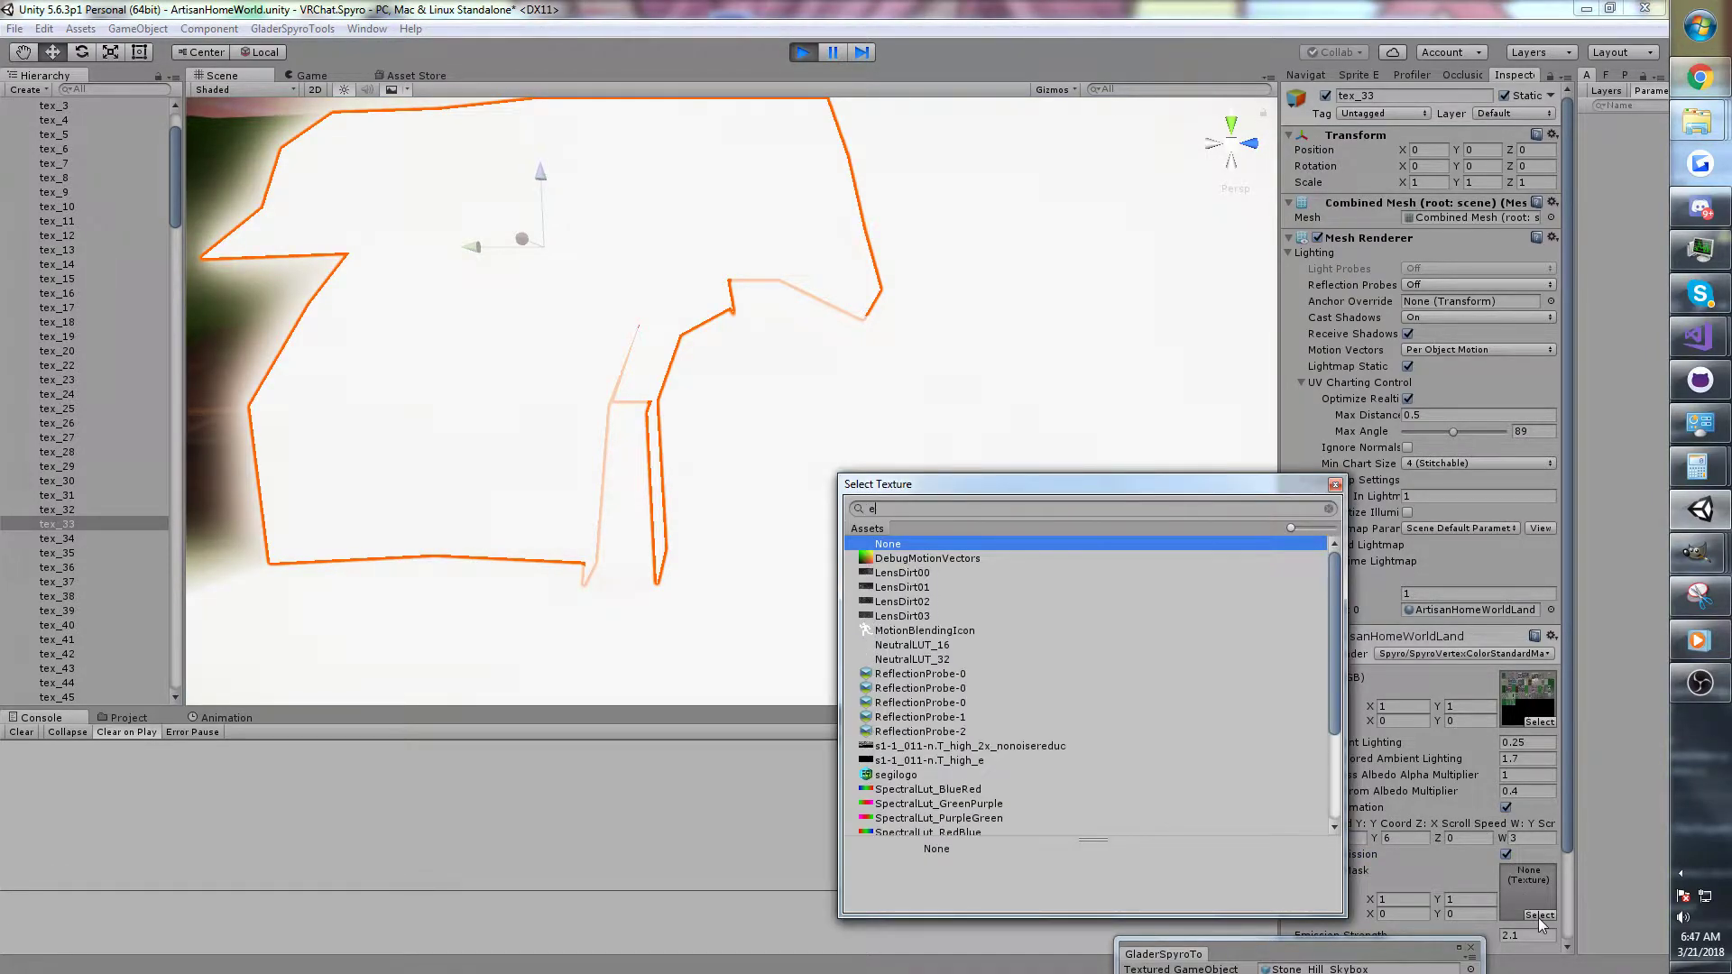
double_click(923, 760)
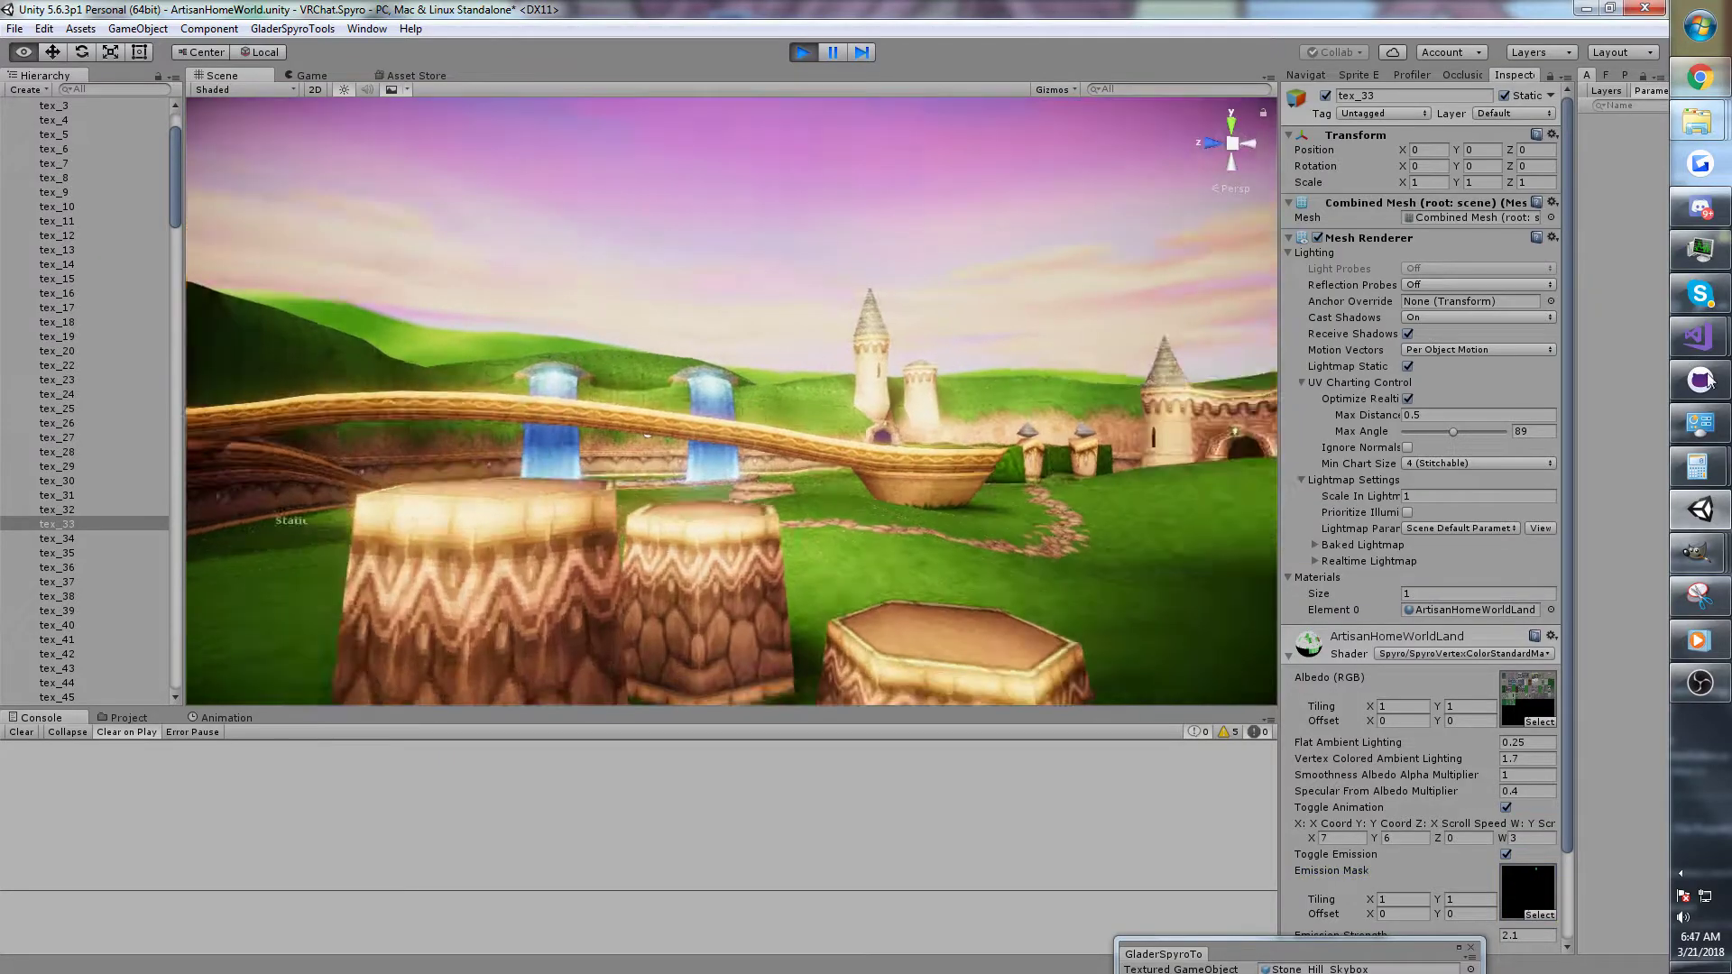
Check the cave archway's gem and turn off emission on the ArtisanHomeWorldLand material.
key(w)
right_drag(1708, 381, 947, 416)
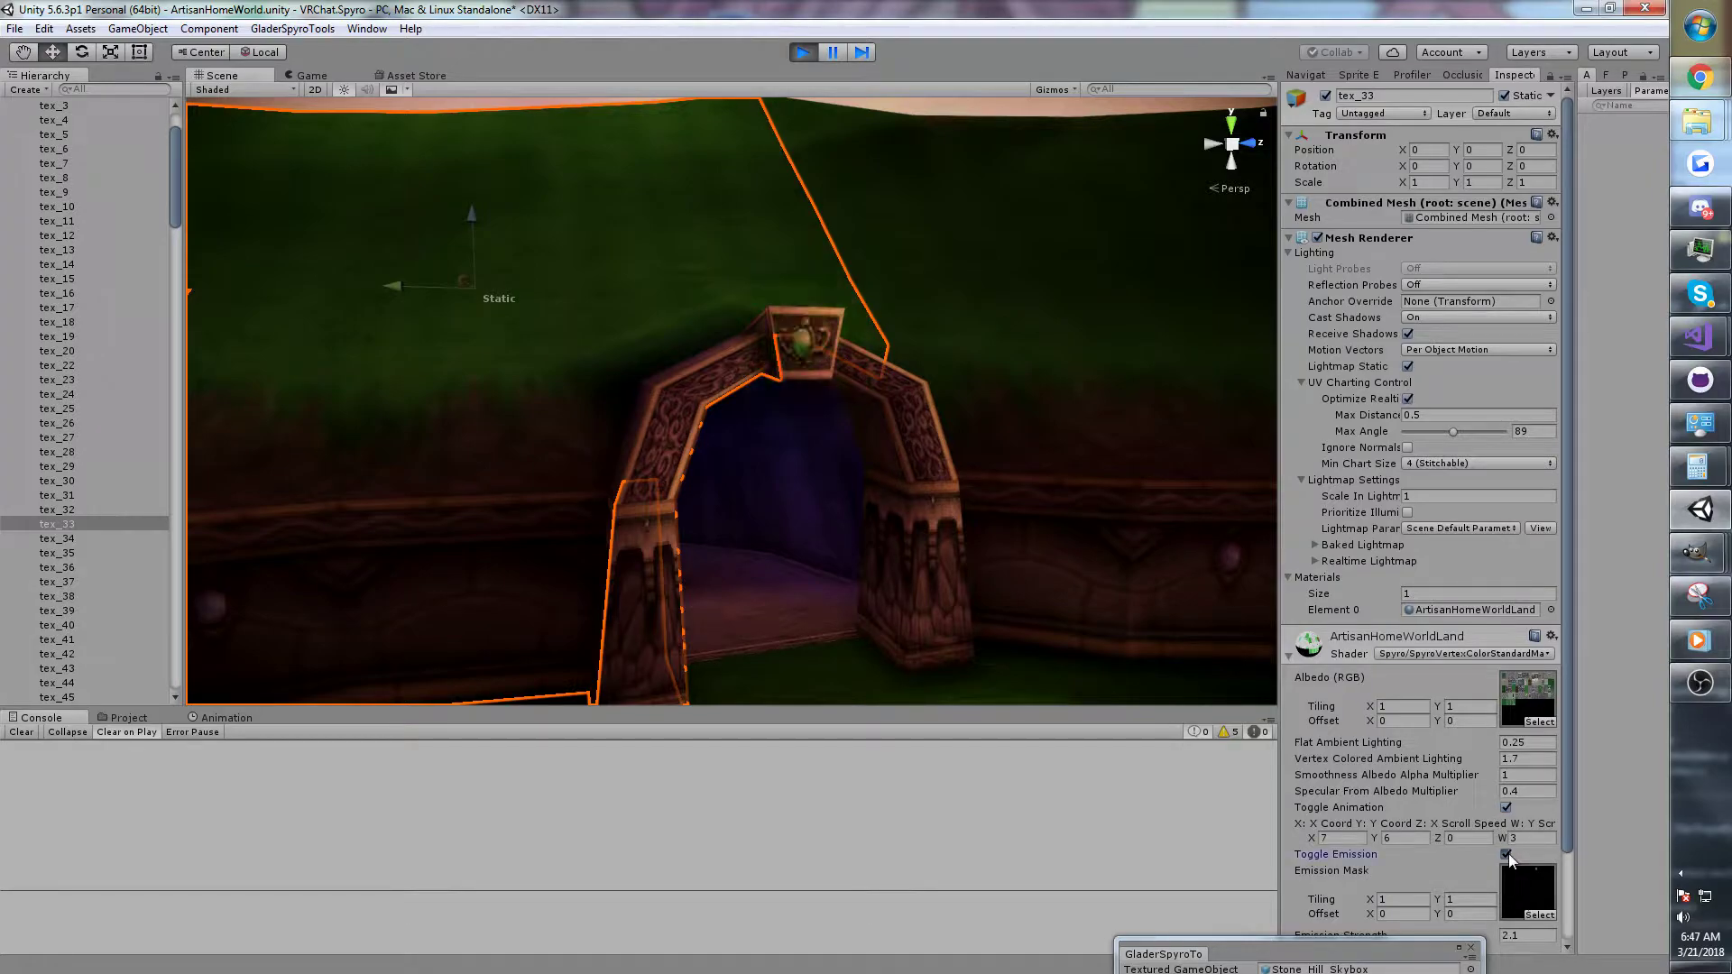
key(w)
Examine the water in the waterfall pool and the sky visible inside the portal archway.
right_drag(850, 593, 24, 545)
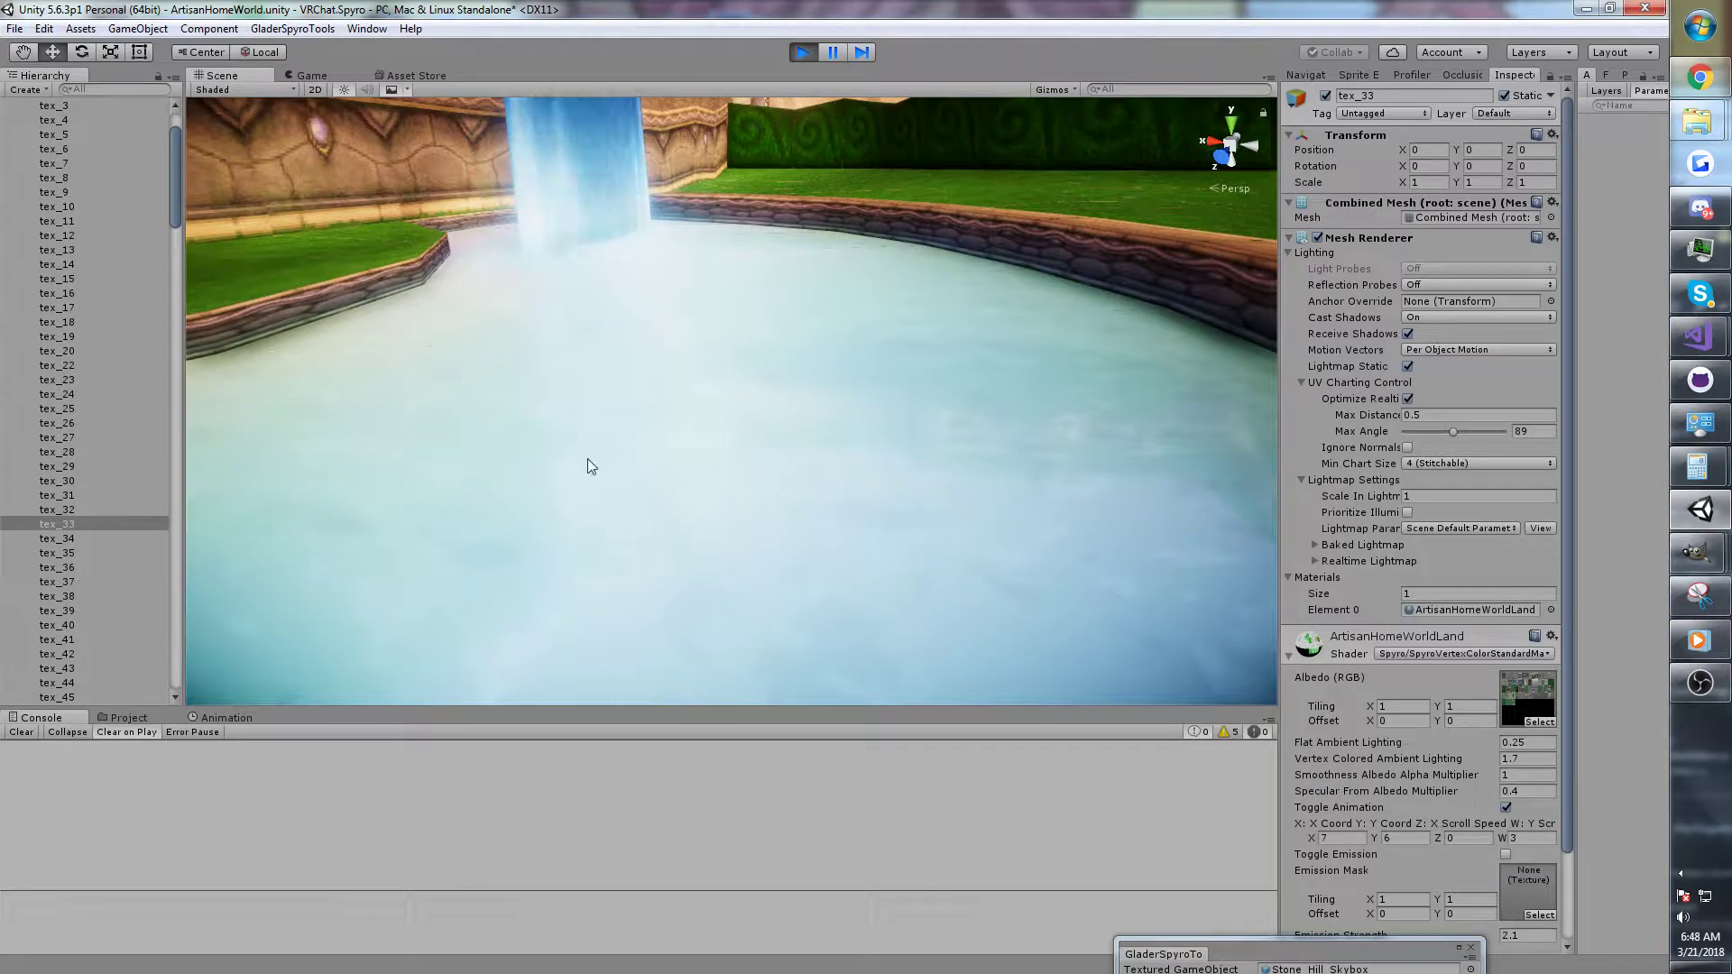
right_drag(679, 431, 938, 349)
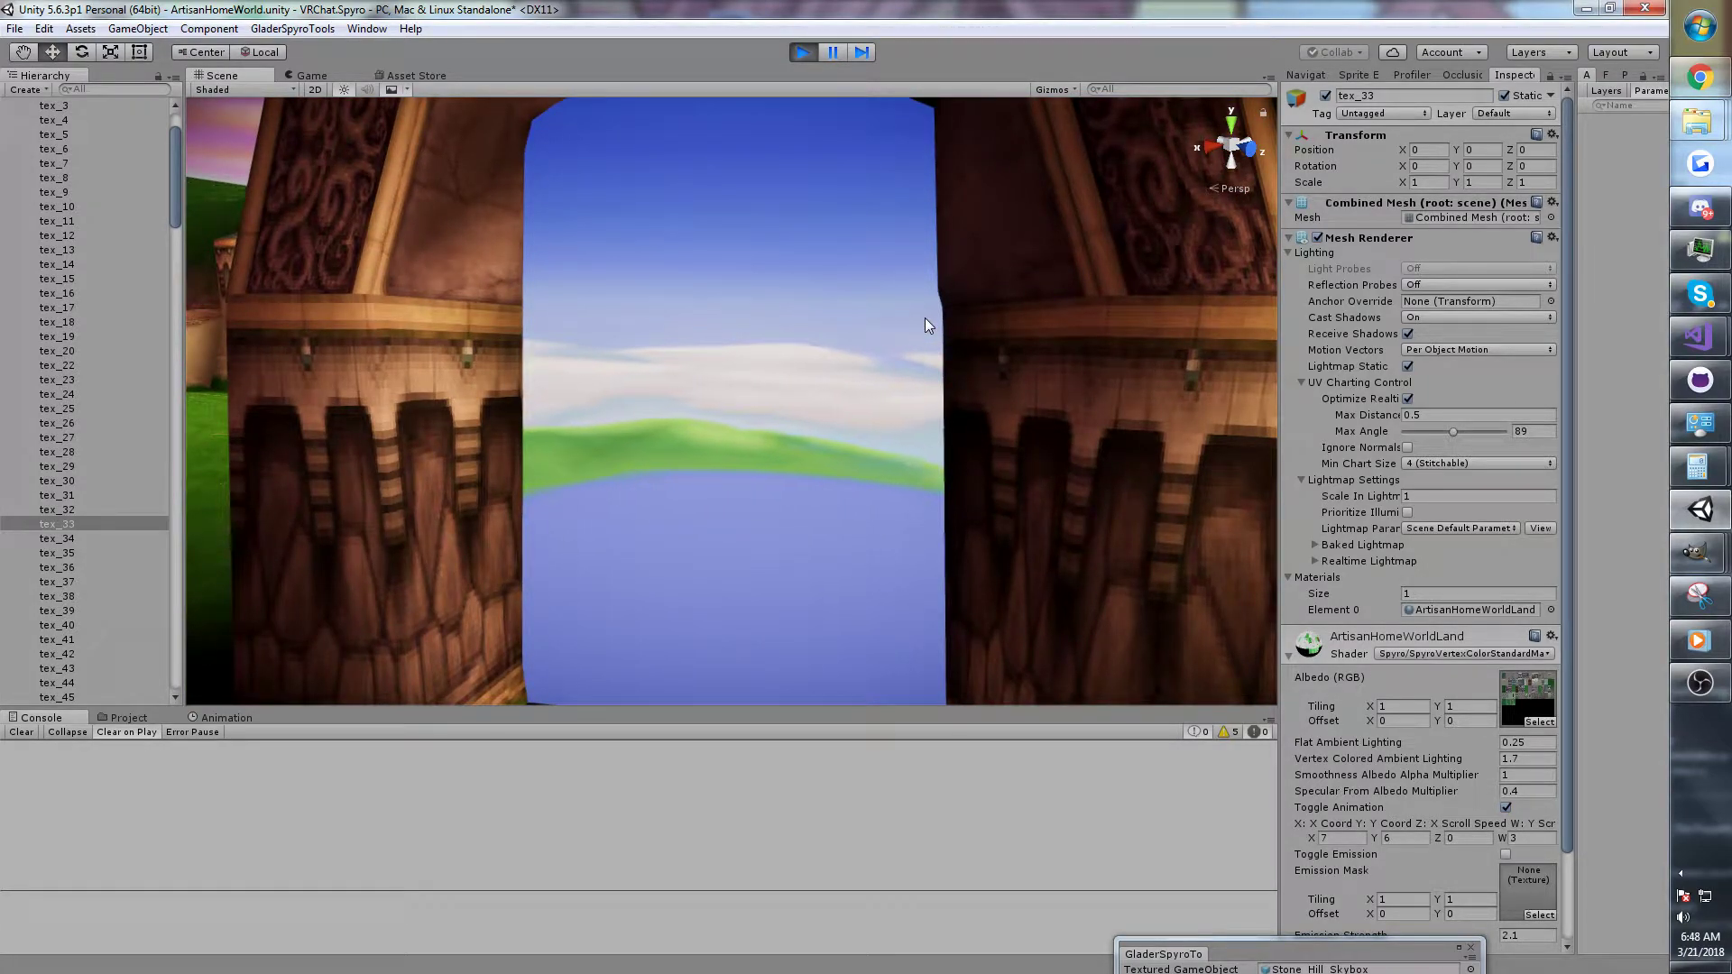
right_drag(905, 320, 976, 316)
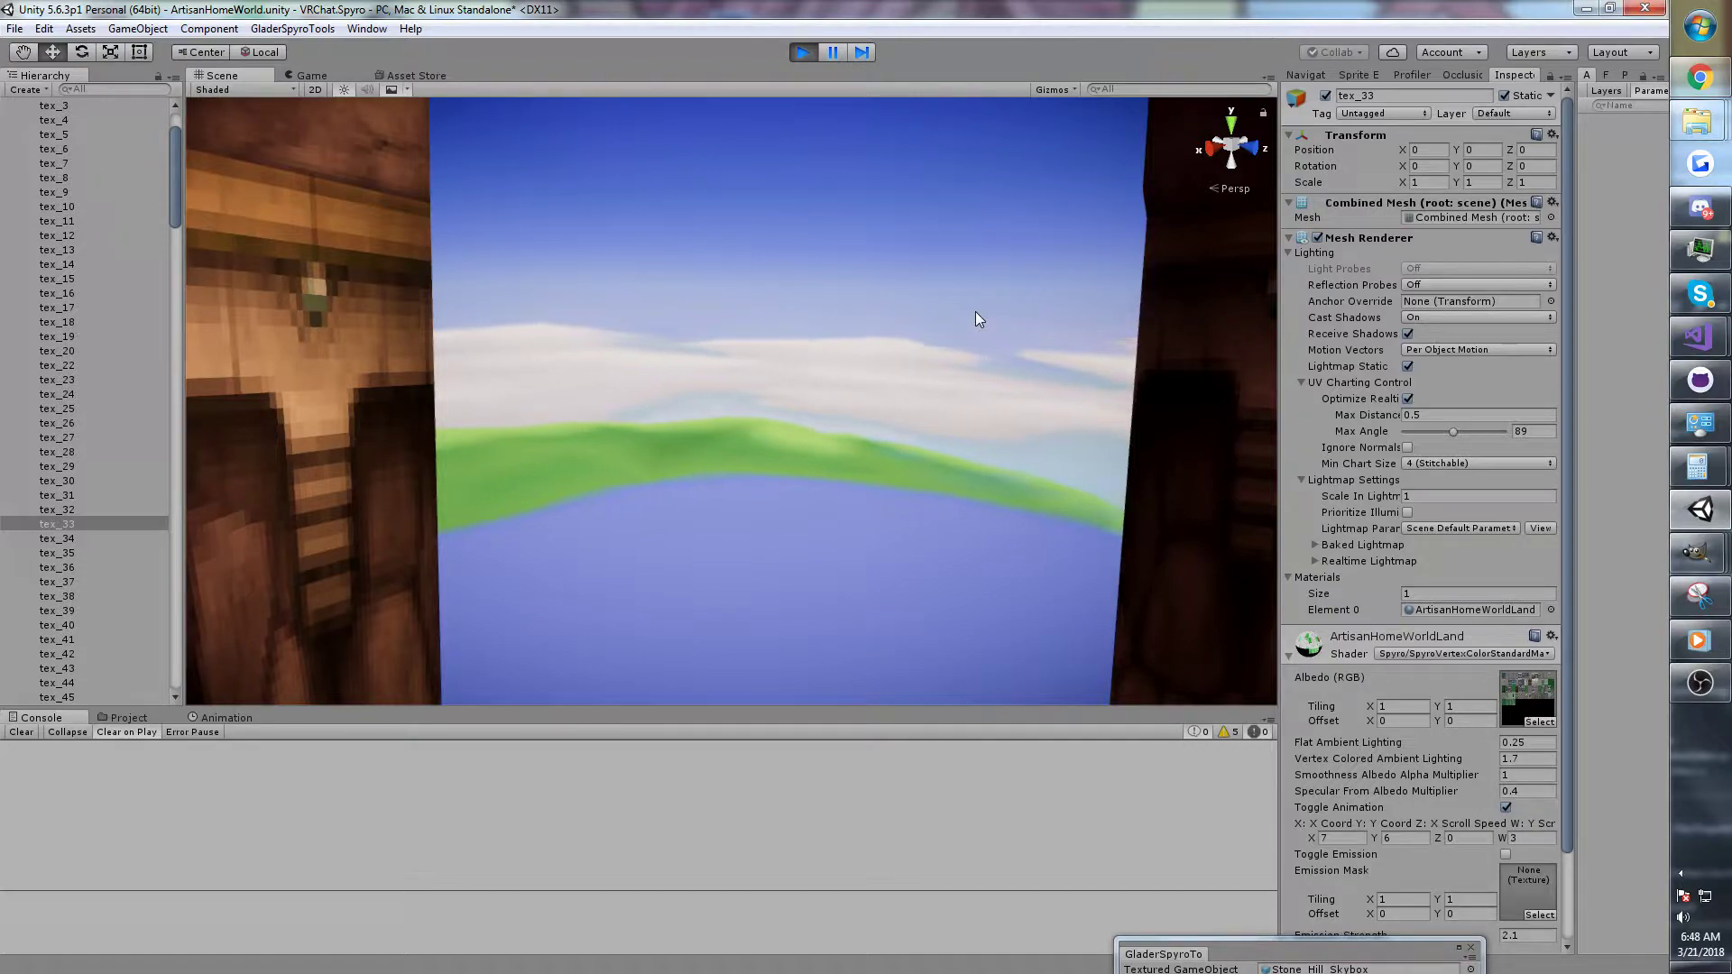
Examine the skybox inside the portal archway from several distances, moving back from it and toward it again.
key(s)
right_drag(976, 312, 290, 77)
key(w)
key(w)
key(s)
key(w)
key(s)
key(w)
key(w)
View the running scene through the game camera and fly past the glowing portal gem, the castle and the hedge maze.
click(297, 76)
key(w)
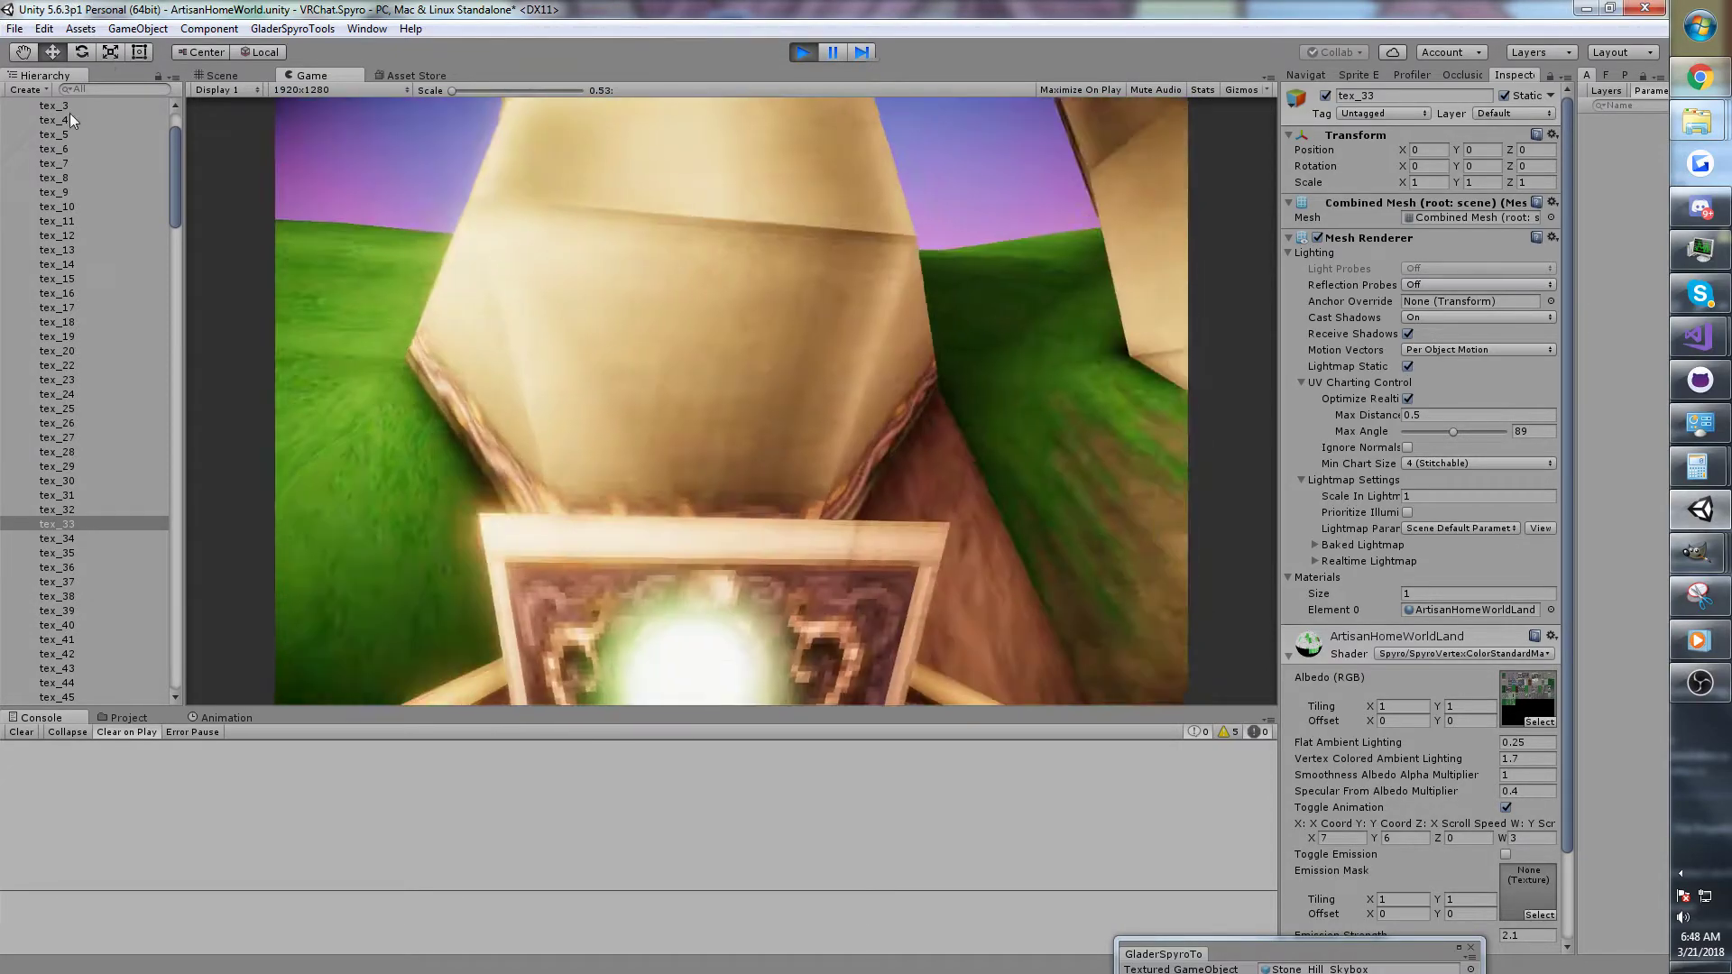
key(w)
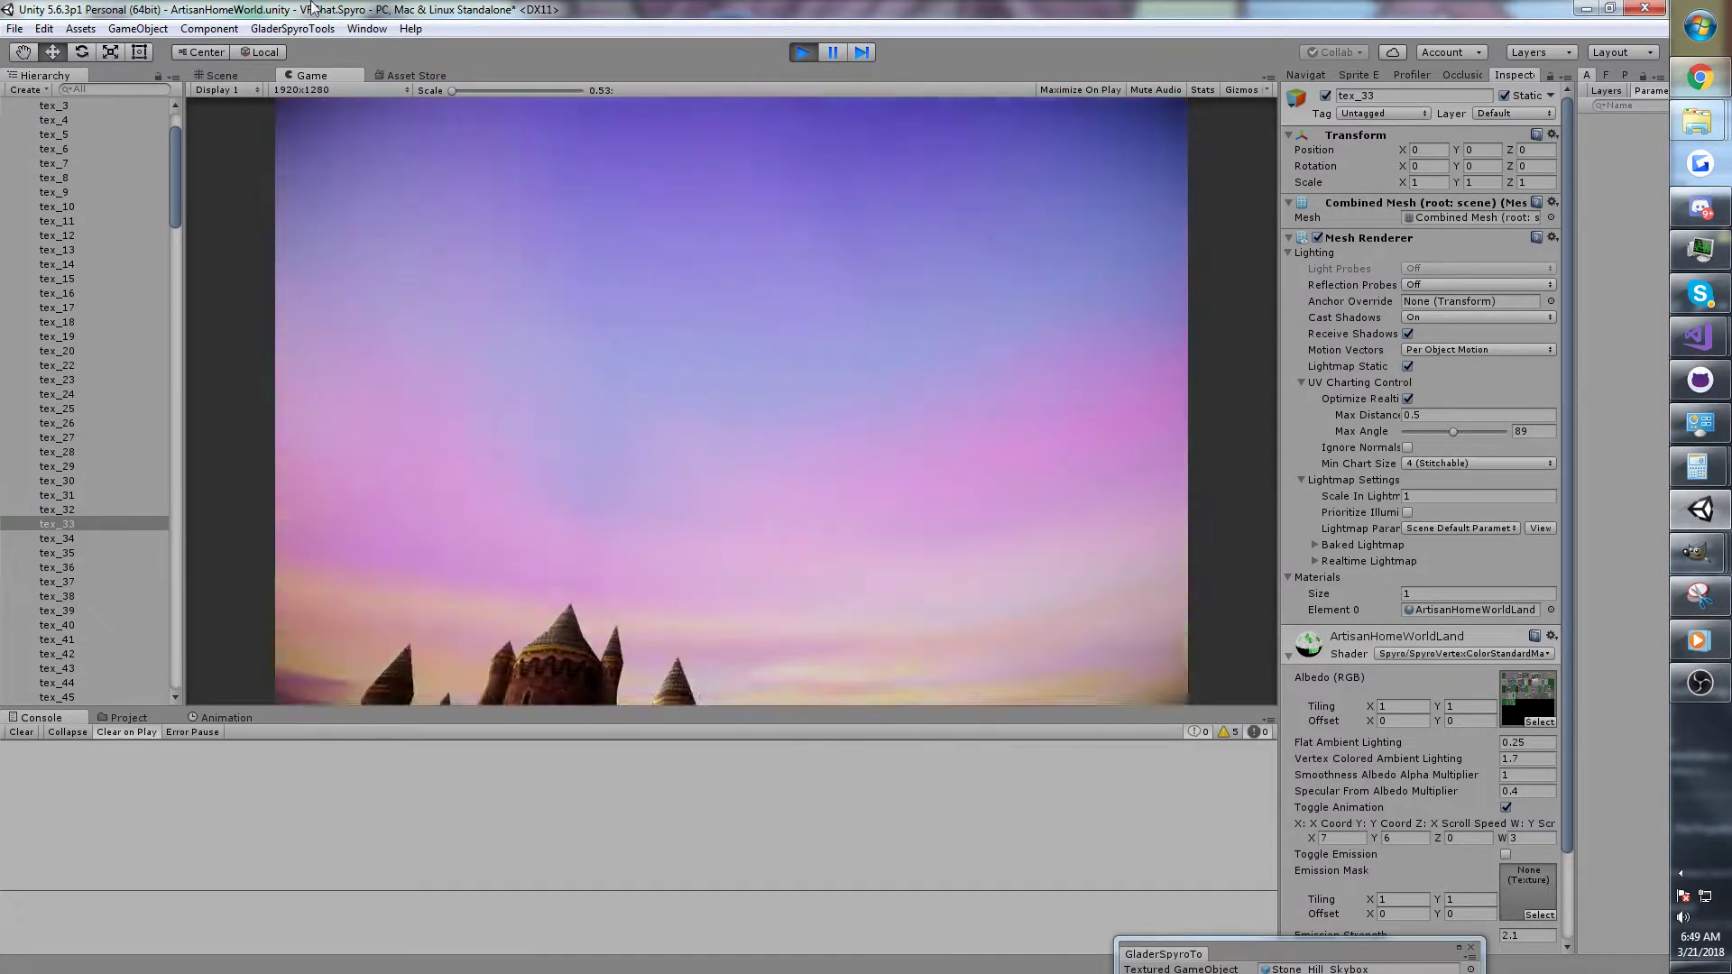
click(324, 29)
click(942, 367)
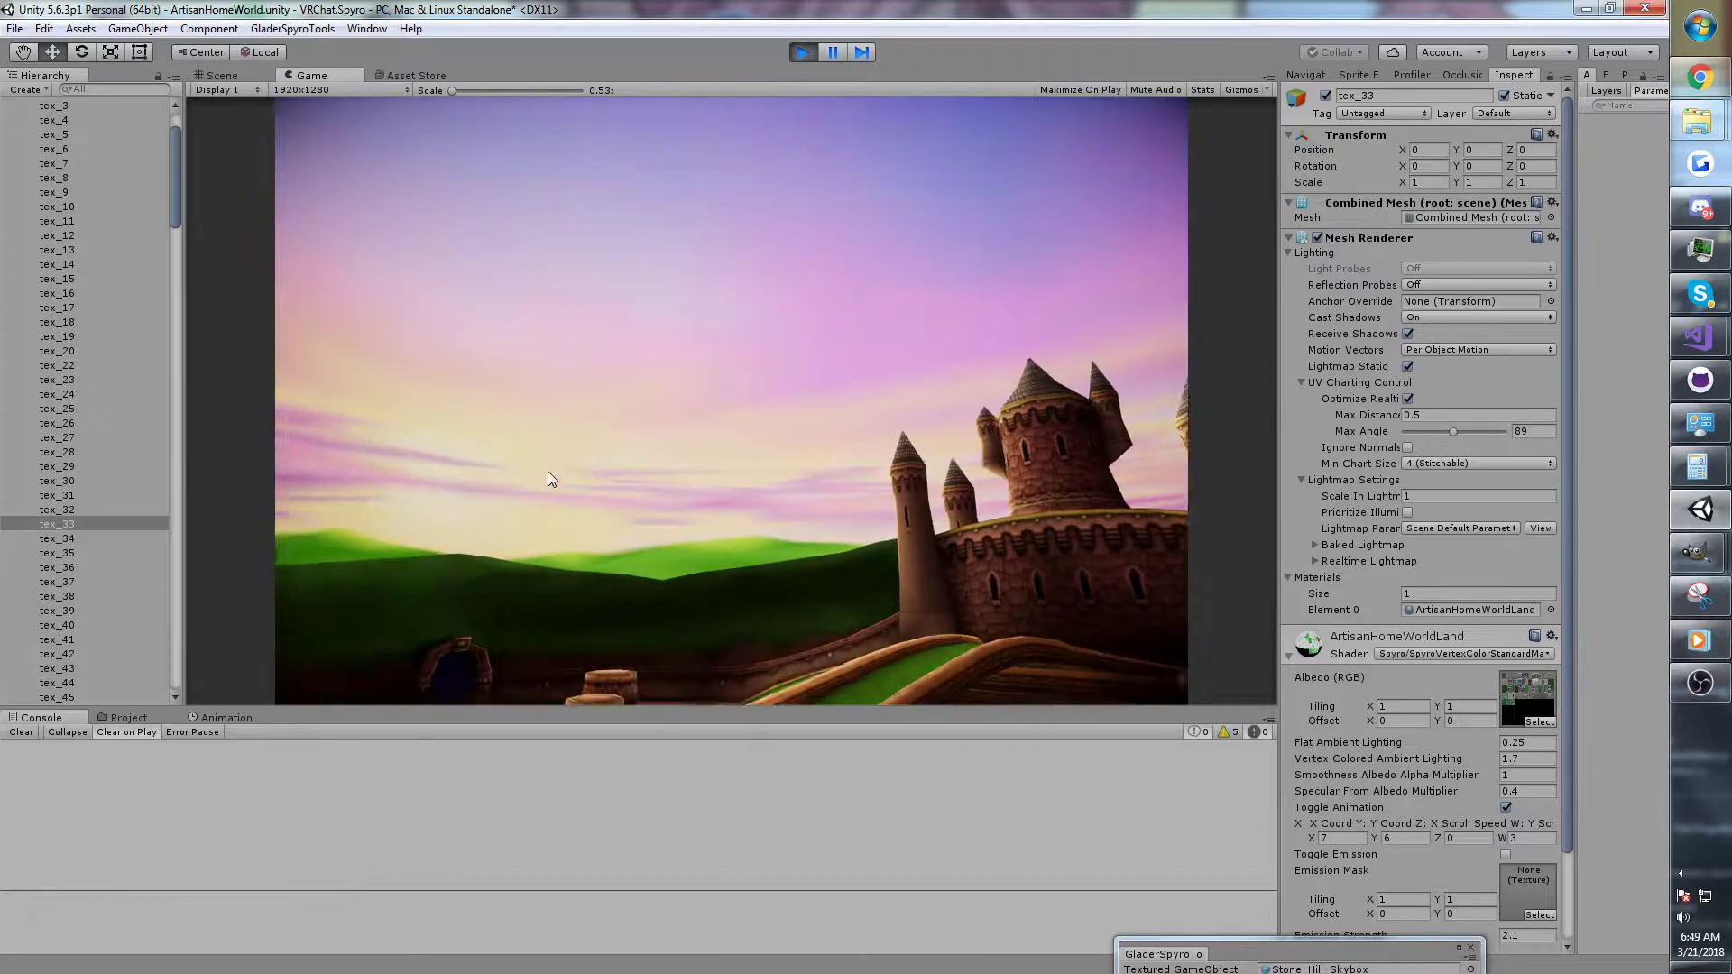
key(w)
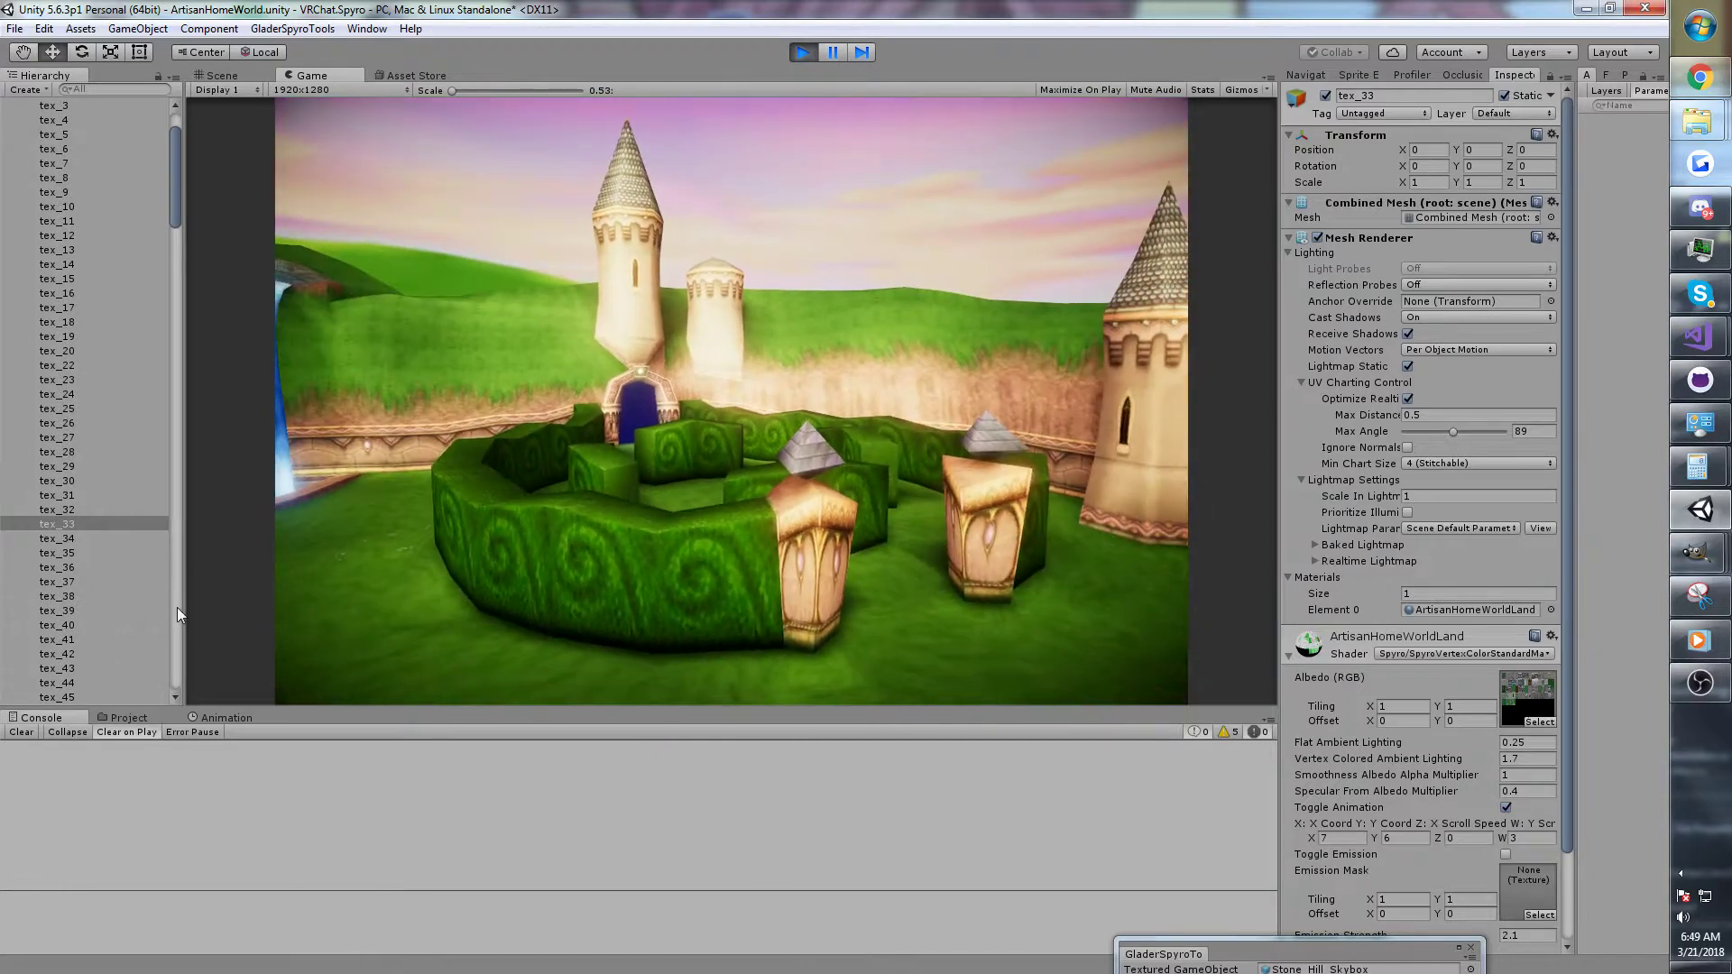
Switch to Visual Studio, look further down the SpyroVertexColorStandardMap.shader code, and return to Unity.
key(alt+Tab)
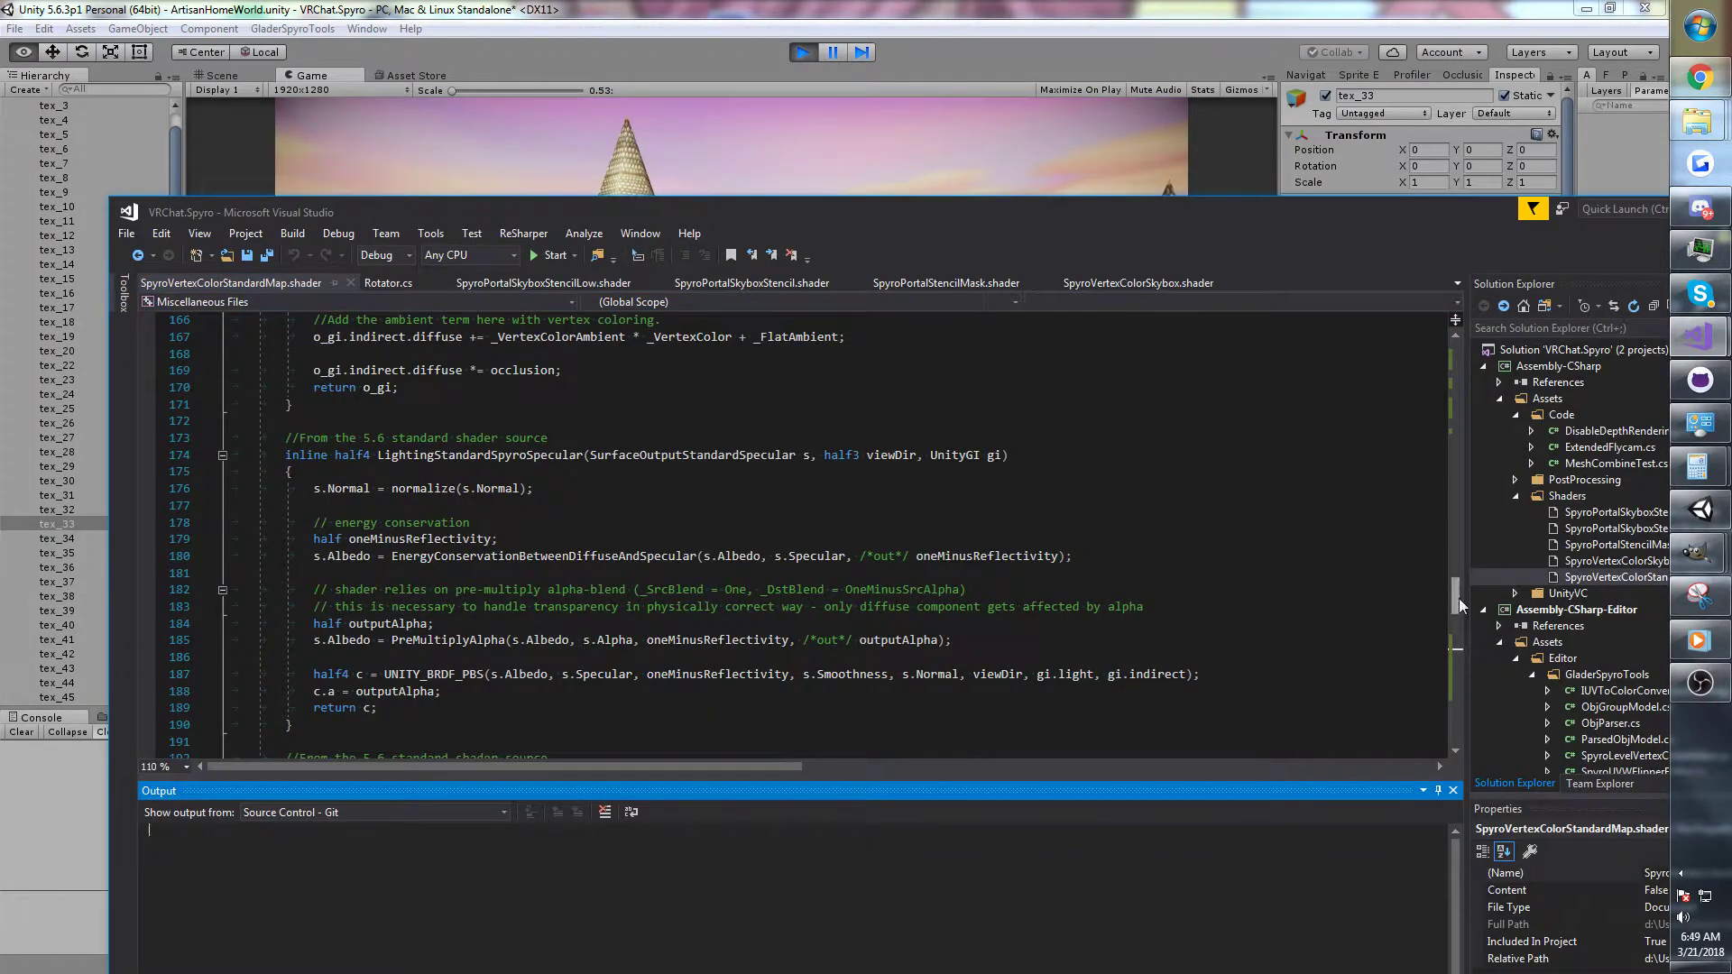
drag(1459, 598, 1461, 666)
click(875, 437)
click(675, 103)
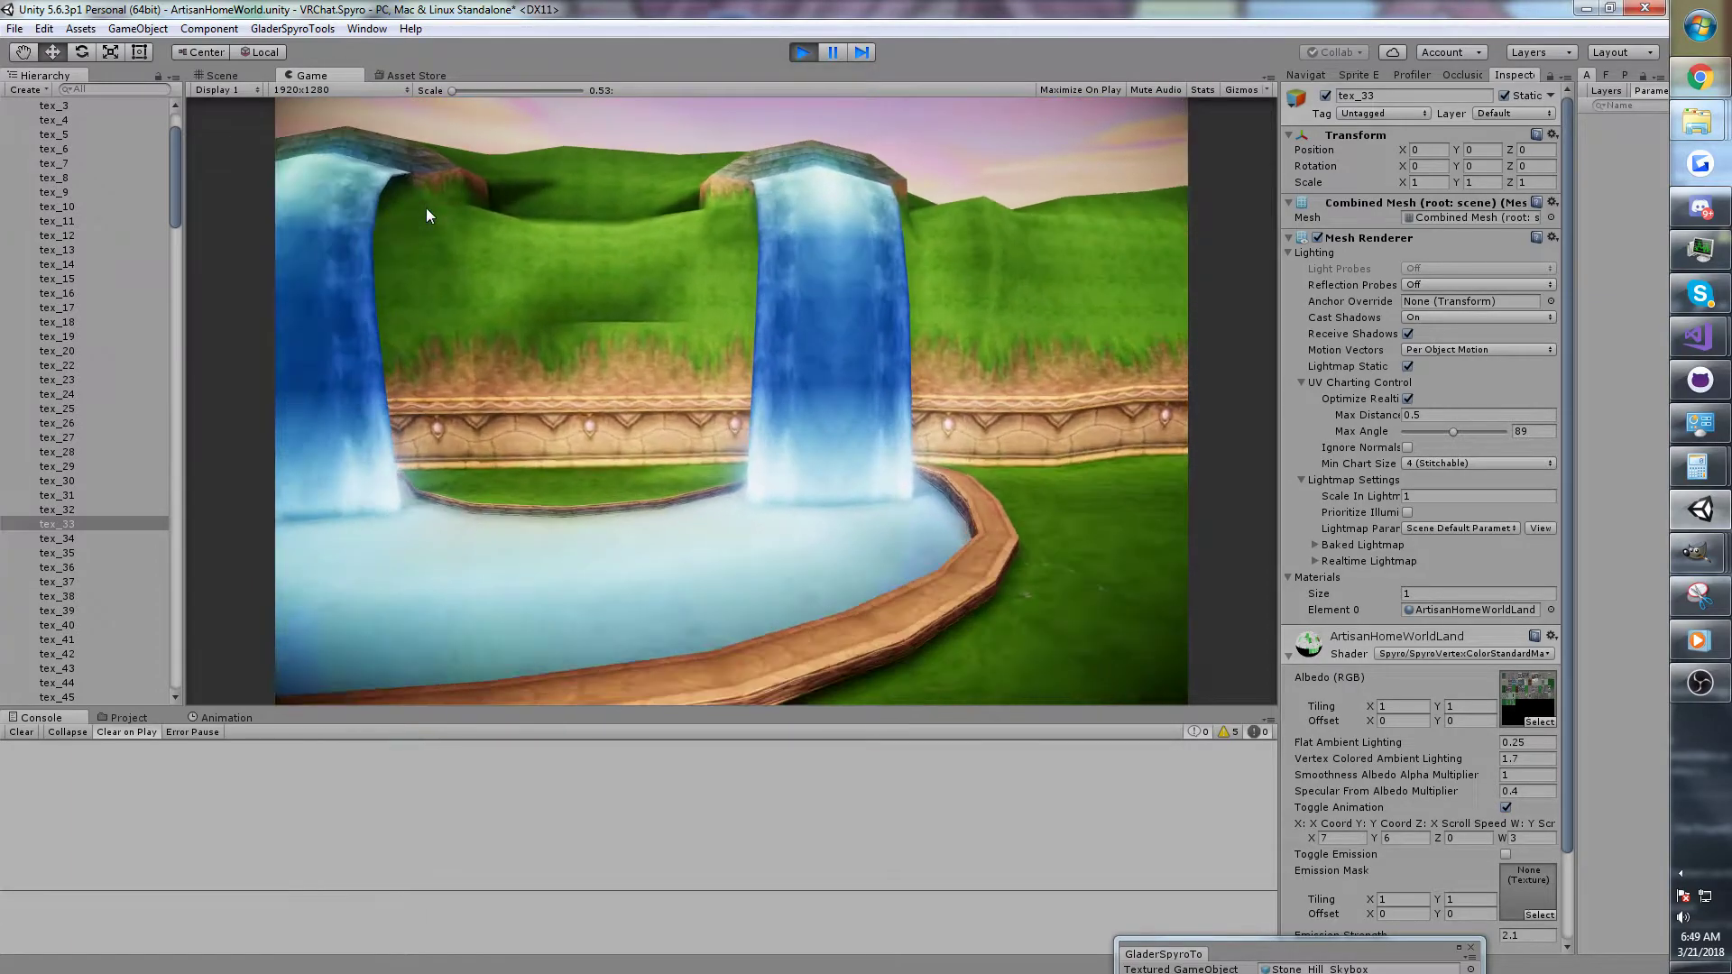
View the waterfall pool and hedge maze from farther back in the game camera, and return to the Scene view.
key(s)
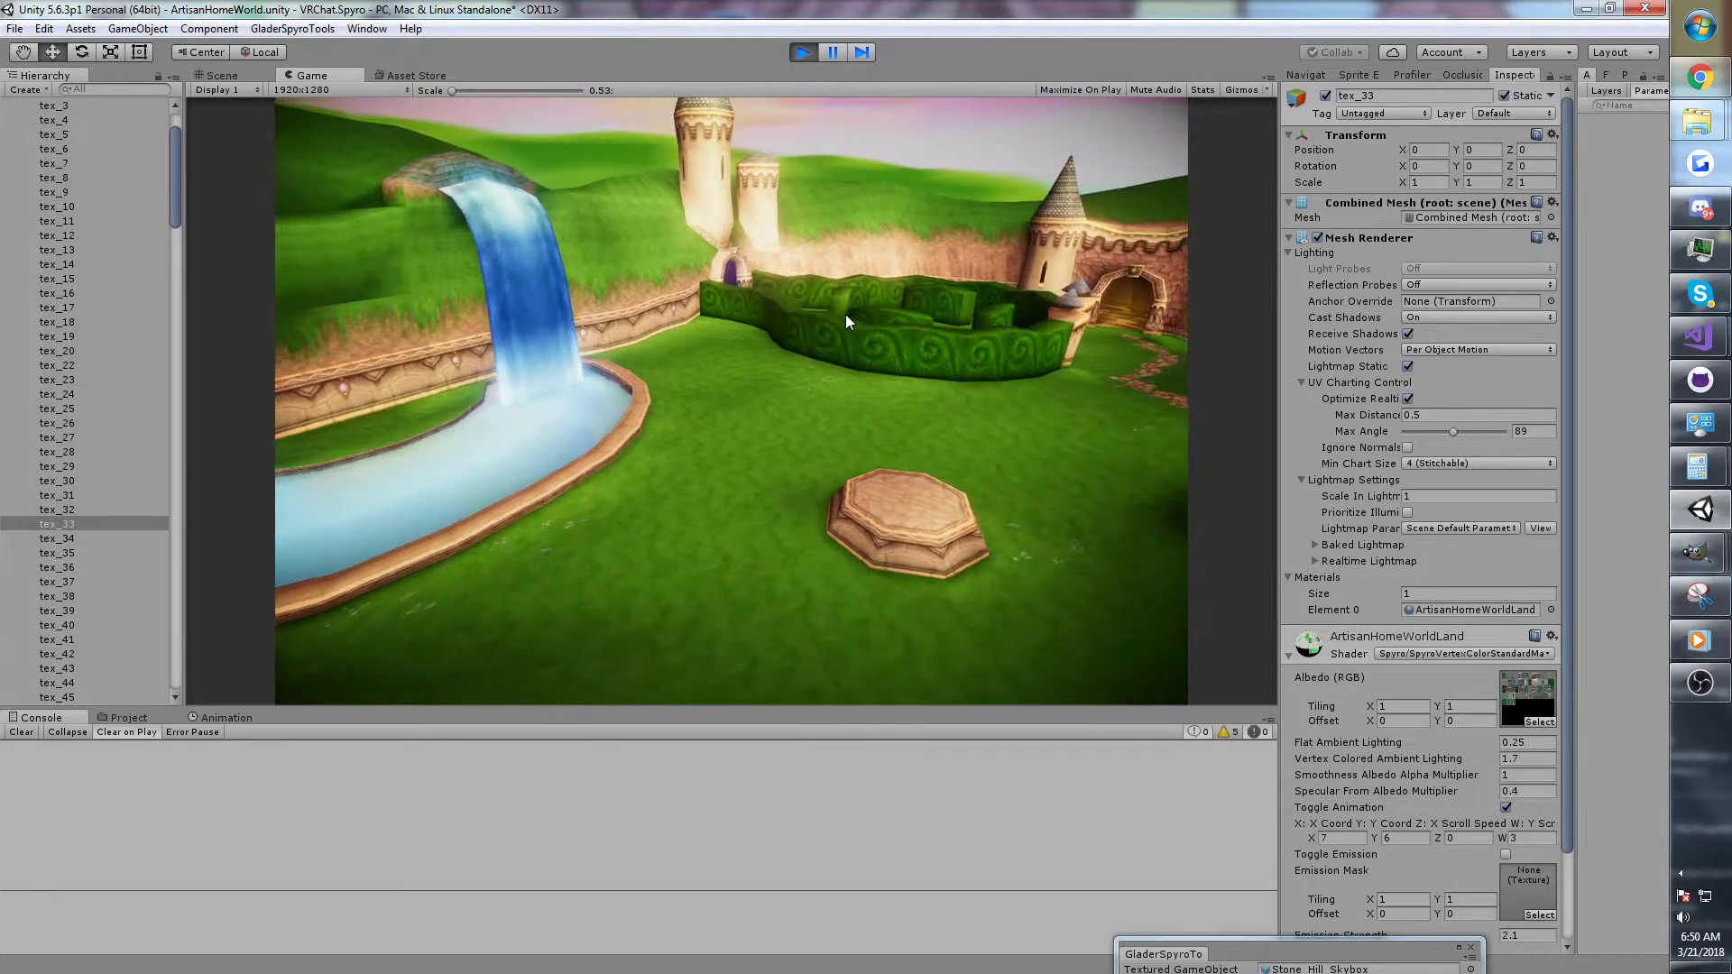
key(alt+tab)
click(222, 76)
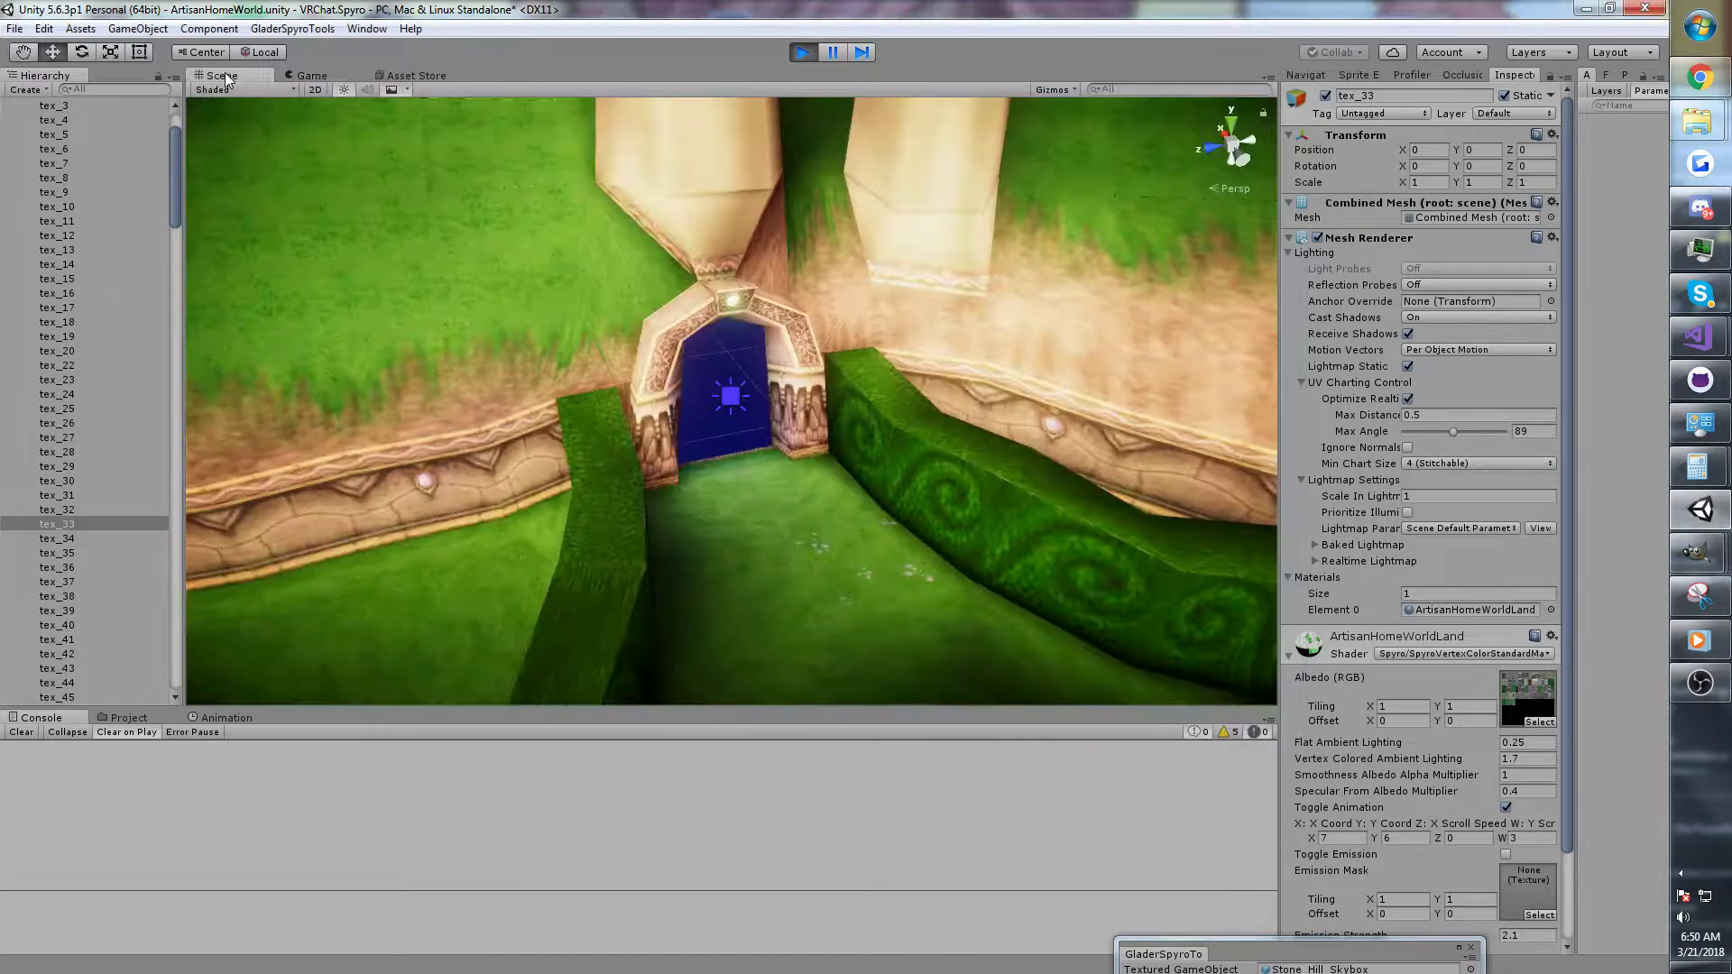